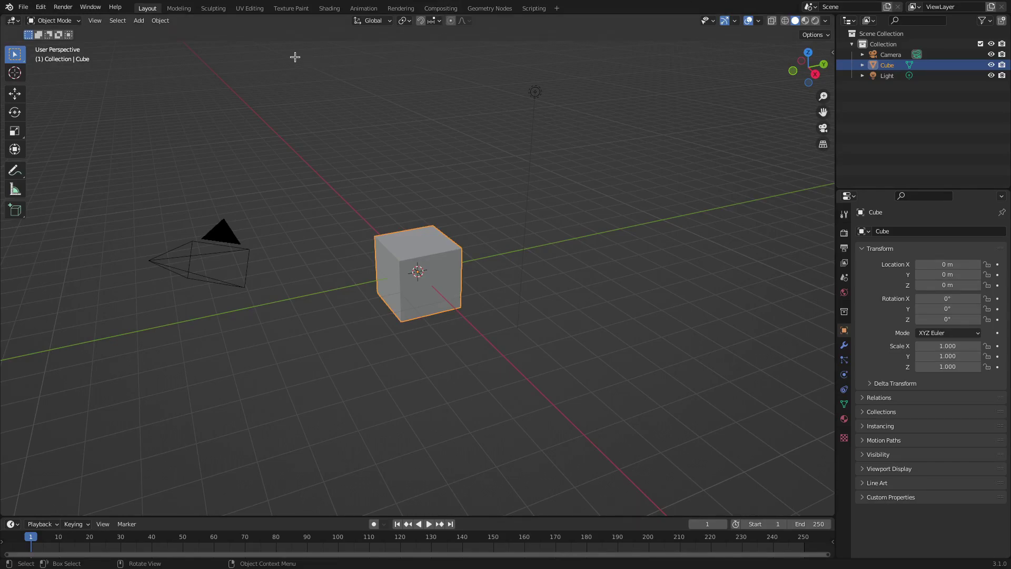
# - Search the add-ons in the preferences for "SKY"
pyautogui.click(42, 7)
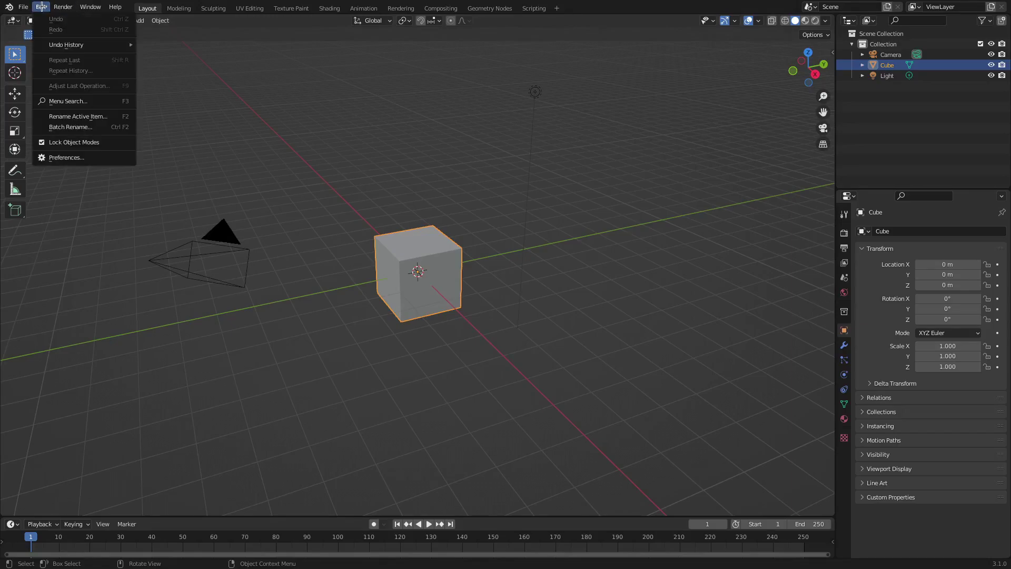
pyautogui.click(81, 156)
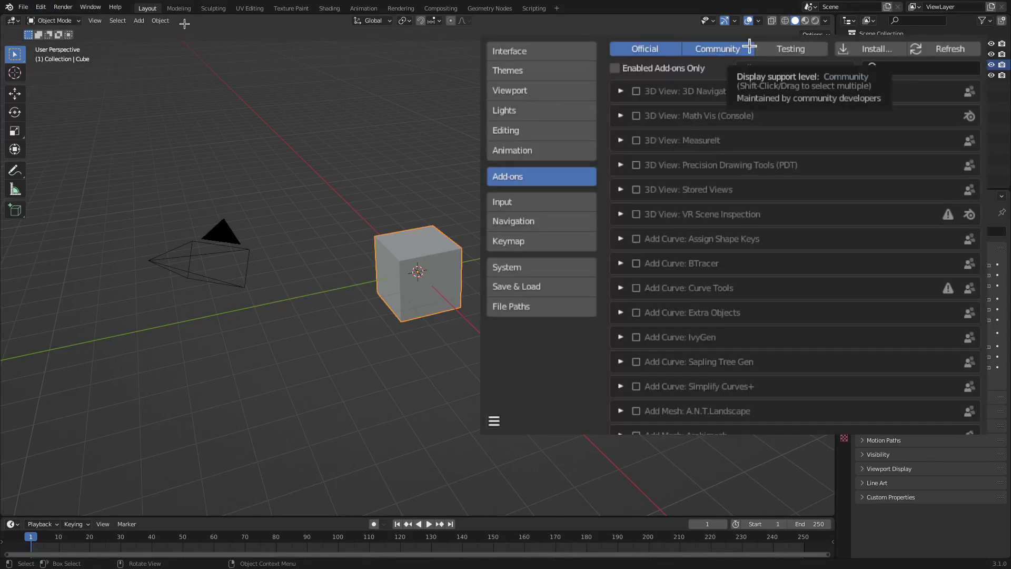
pyautogui.scroll(-6, 718, 169)
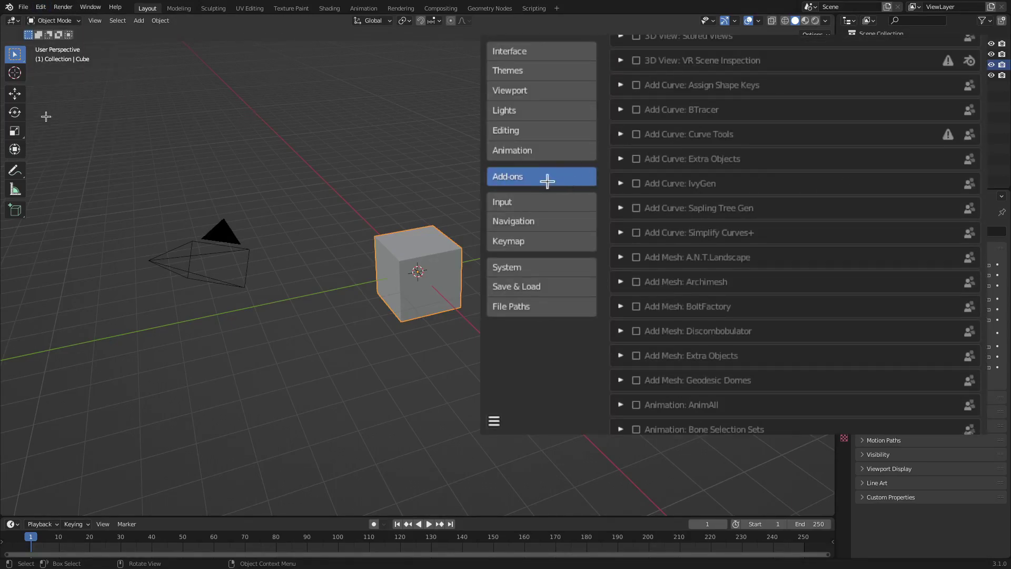
pyautogui.click(533, 57)
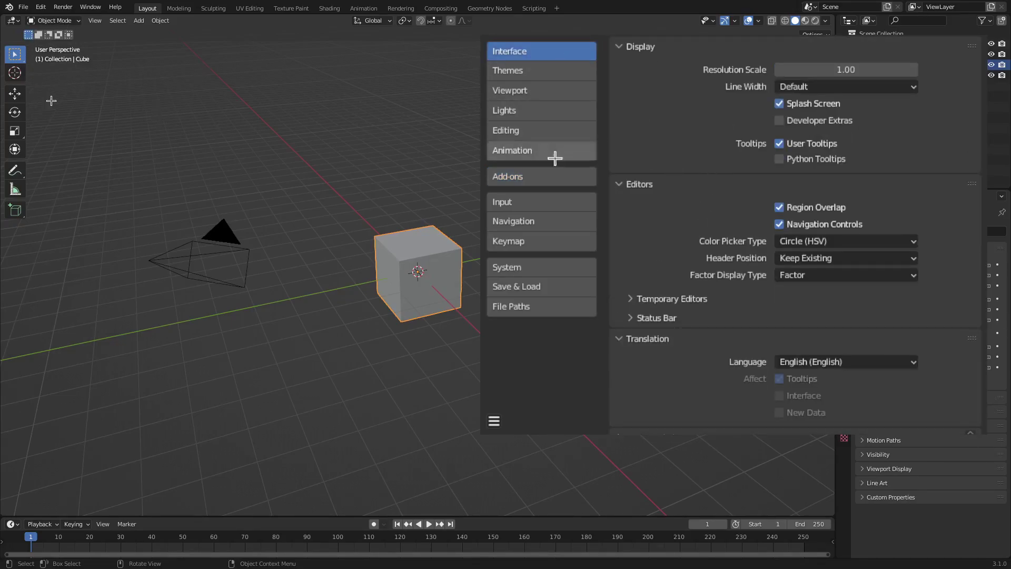
pyautogui.click(517, 176)
pyautogui.click(900, 66)
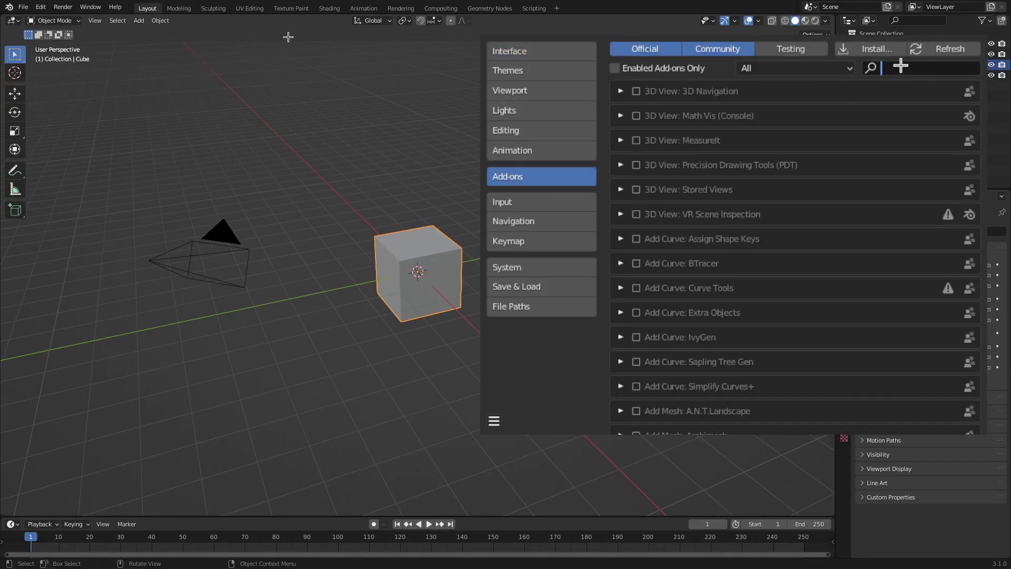
pyautogui.write('SKY')
pyautogui.press('Return')
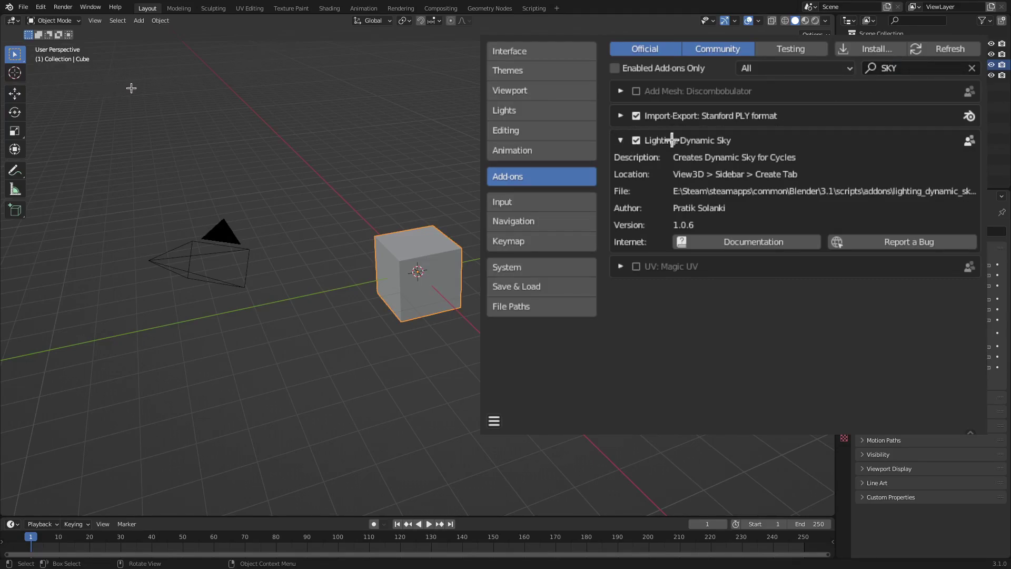
# - Enable the Lighting: Dynamic Sky add-on and leave the preferences
pyautogui.click(621, 140)
pyautogui.click(636, 140)
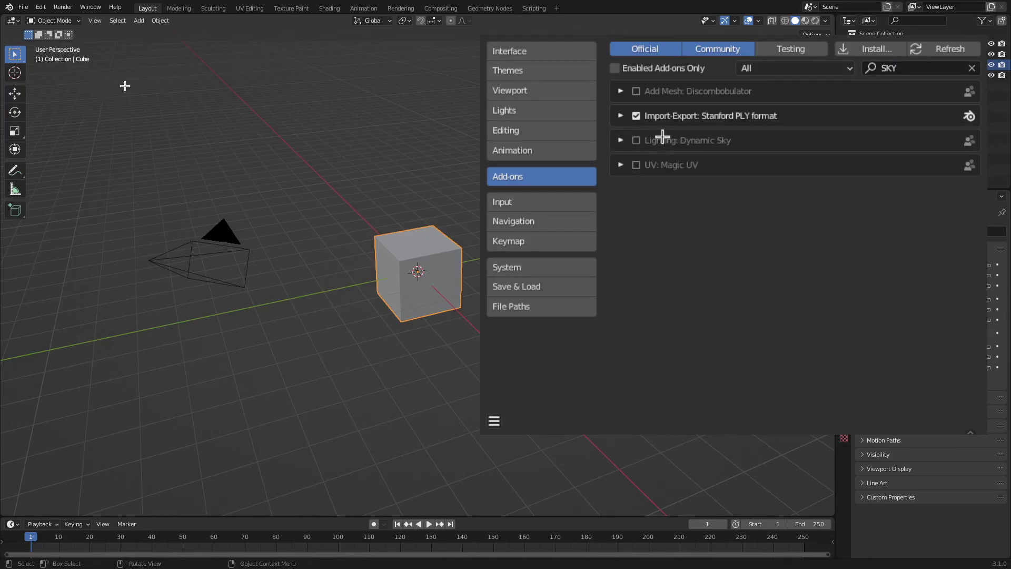
pyautogui.click(636, 140)
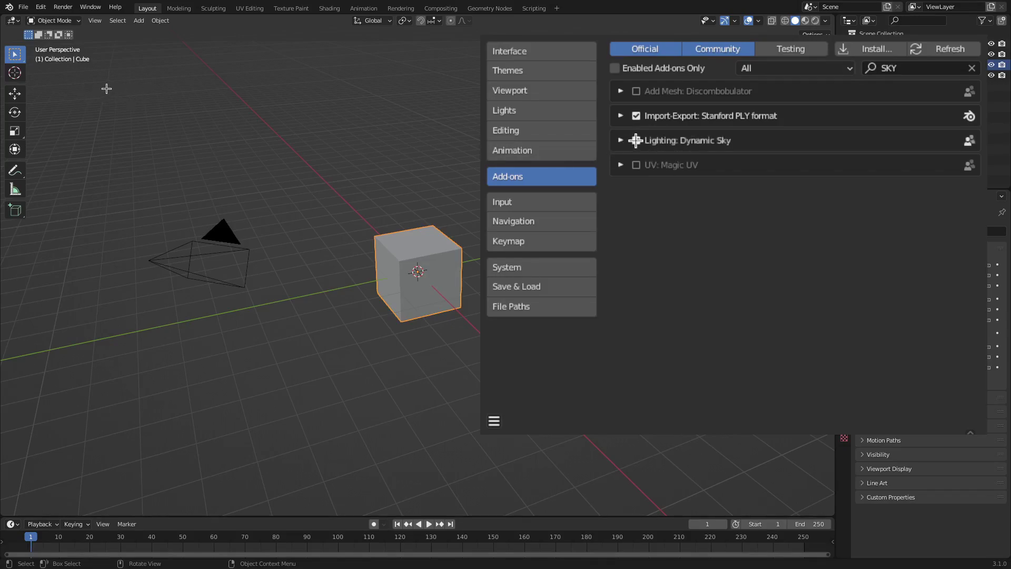
pyautogui.click(620, 140)
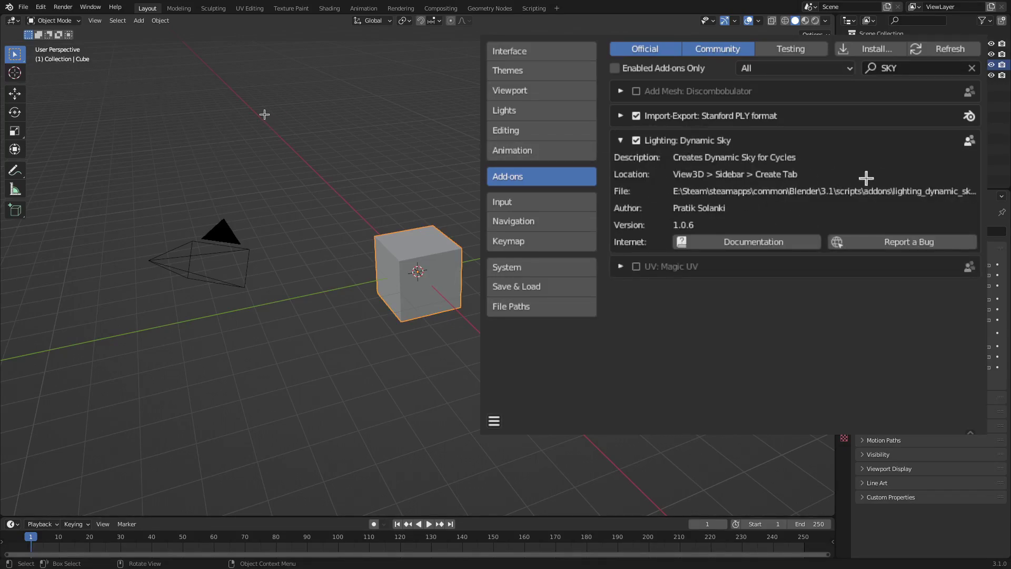
pyautogui.click(622, 141)
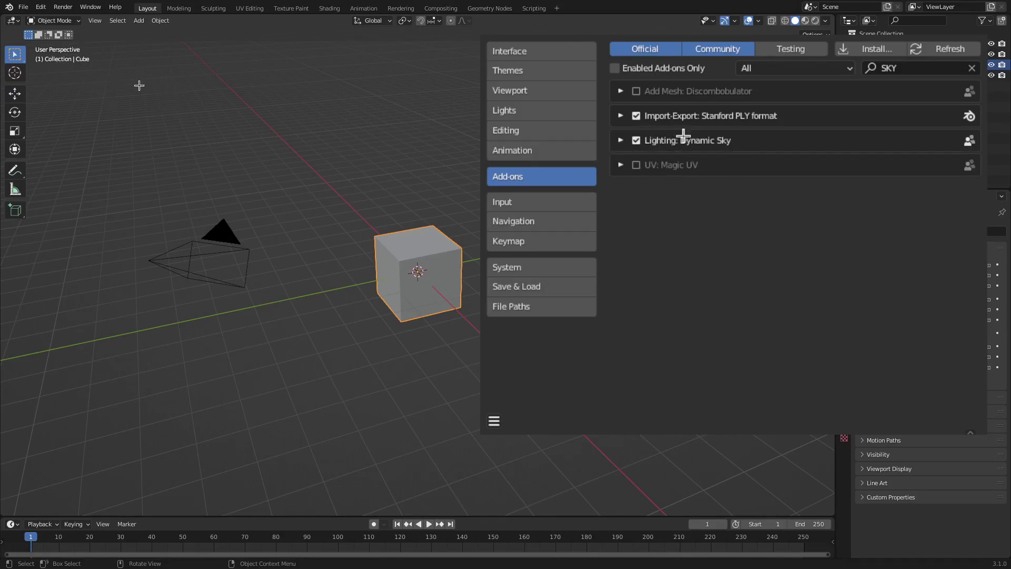
pyautogui.click(332, 11)
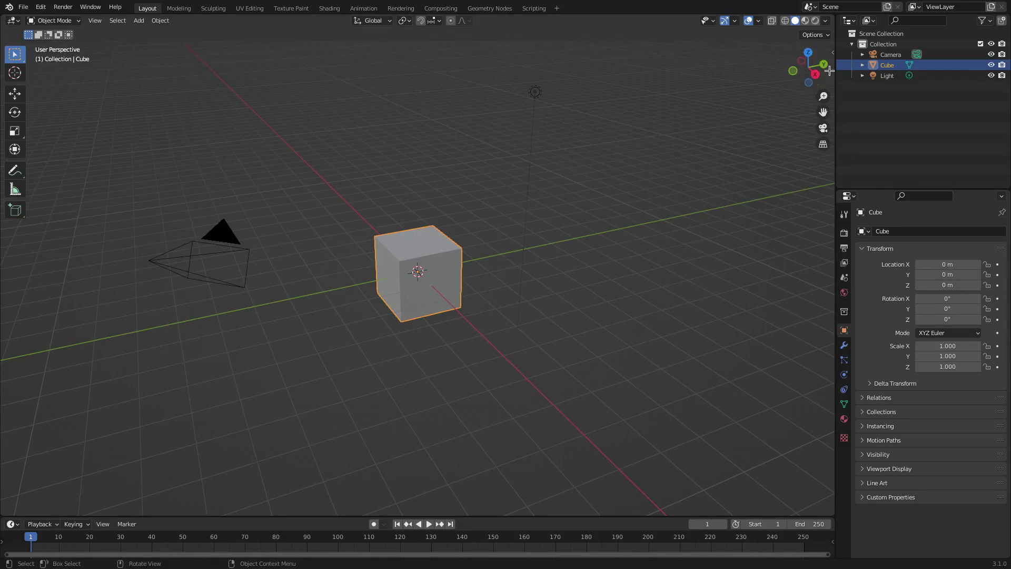
# - Create a new dynamic sky from the Dynamic Sky add-on's controls in the 3D viewport
pyautogui.press('n')
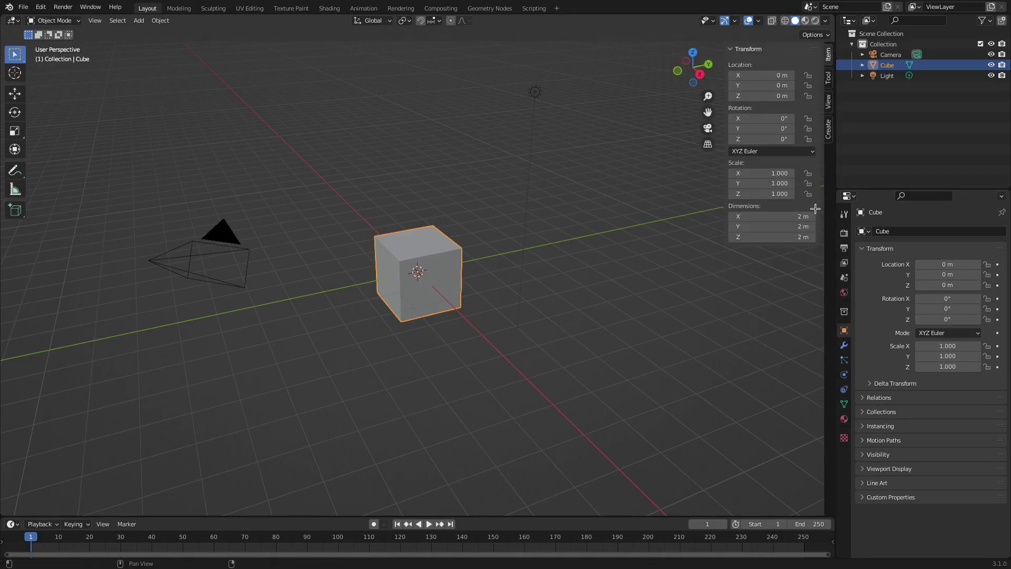
pyautogui.click(828, 130)
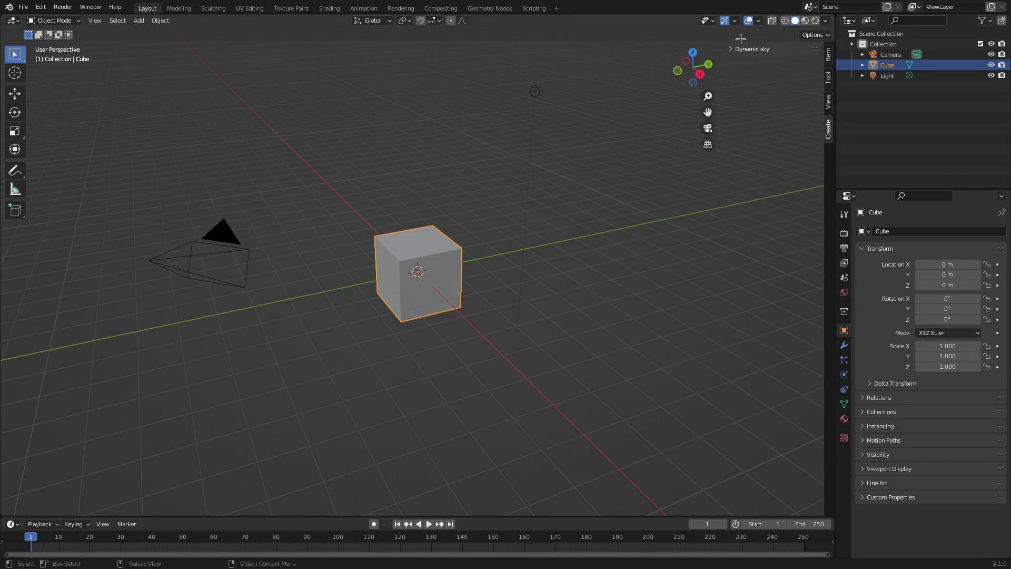
pyautogui.click(777, 51)
pyautogui.click(784, 63)
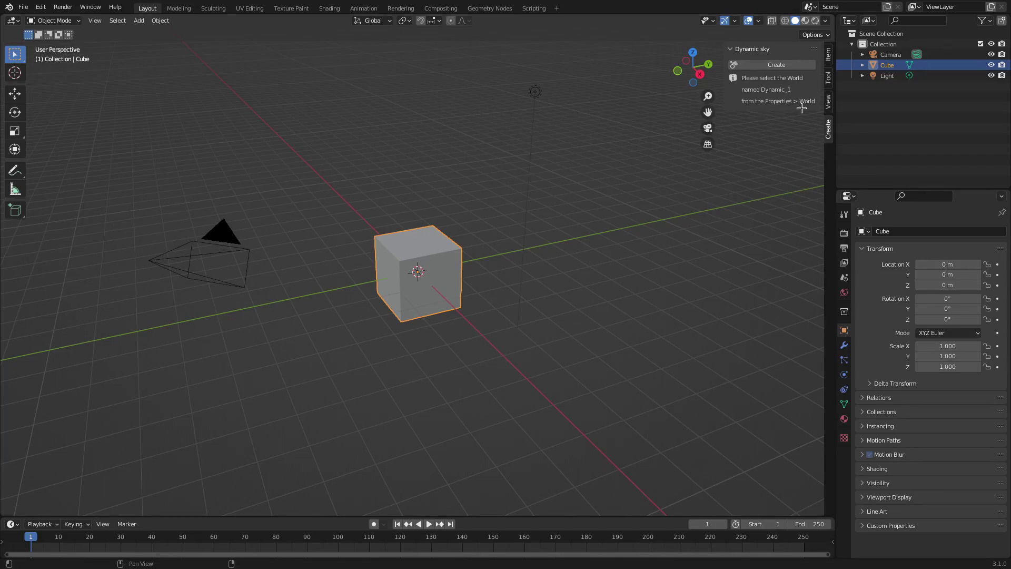
# - Assign Dynamic_1 as the scene's world
pyautogui.click(845, 293)
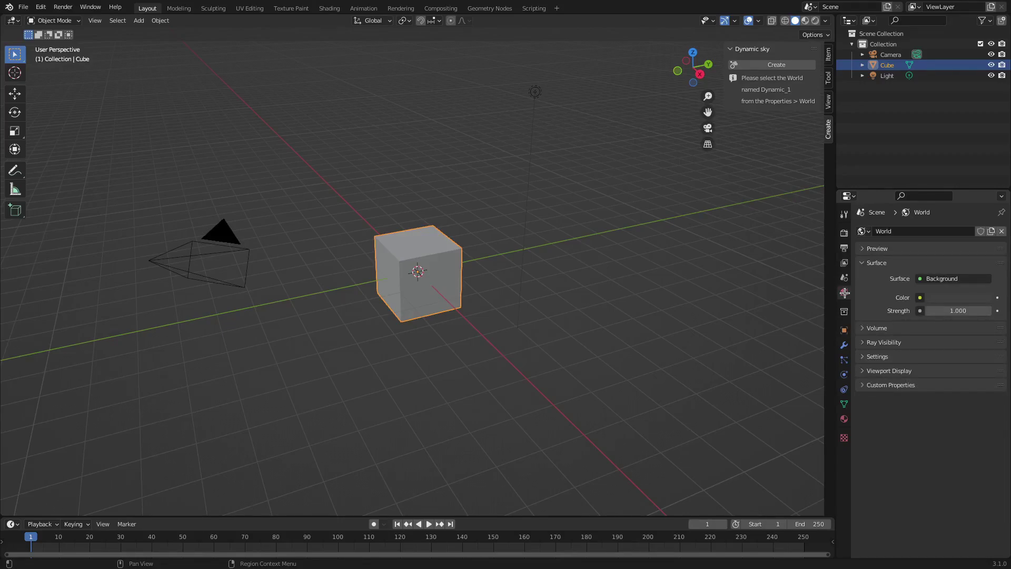
pyautogui.click(864, 232)
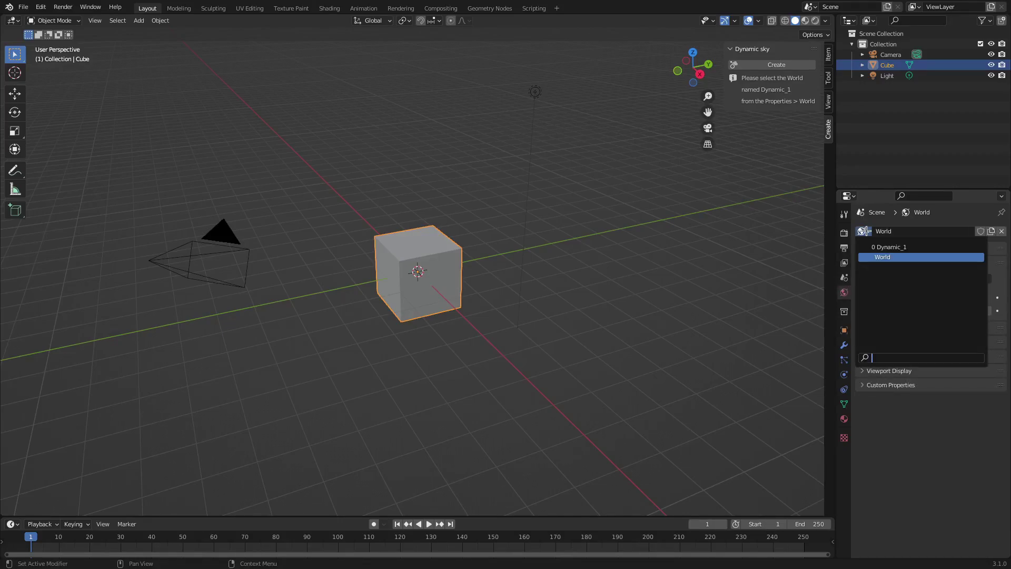
pyautogui.click(889, 248)
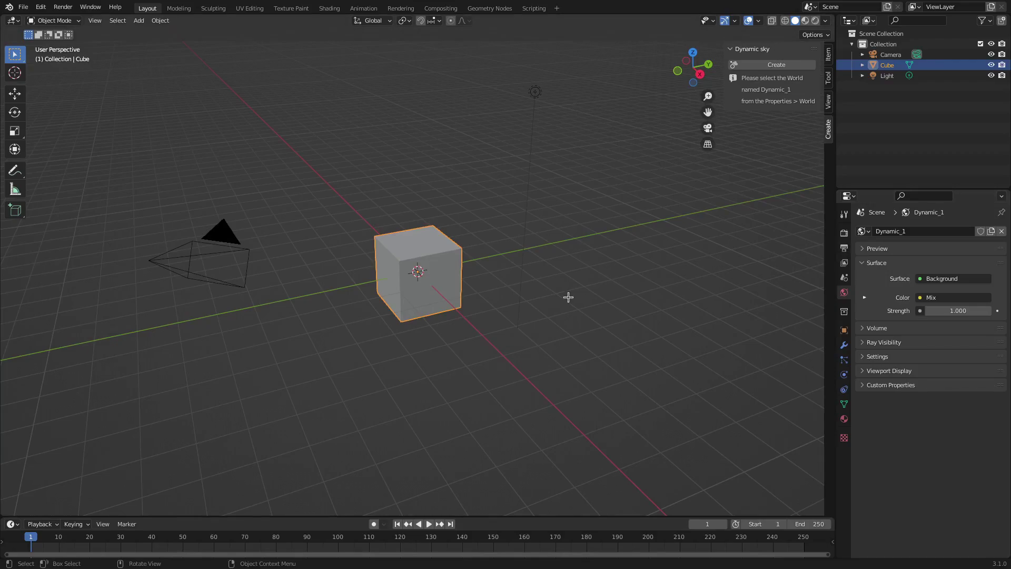
# - Switch the viewport to rendered shading, hide the overlays and look at the cube under the sky from several angles
pyautogui.moveTo(439, 239); pyautogui.dragTo(622, 175, button='middle')
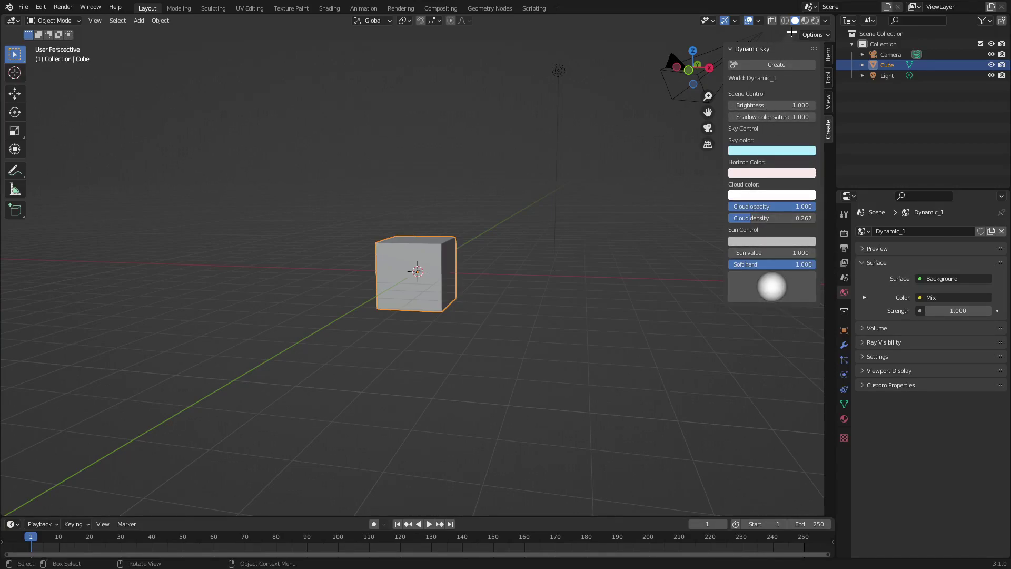
pyautogui.click(814, 21)
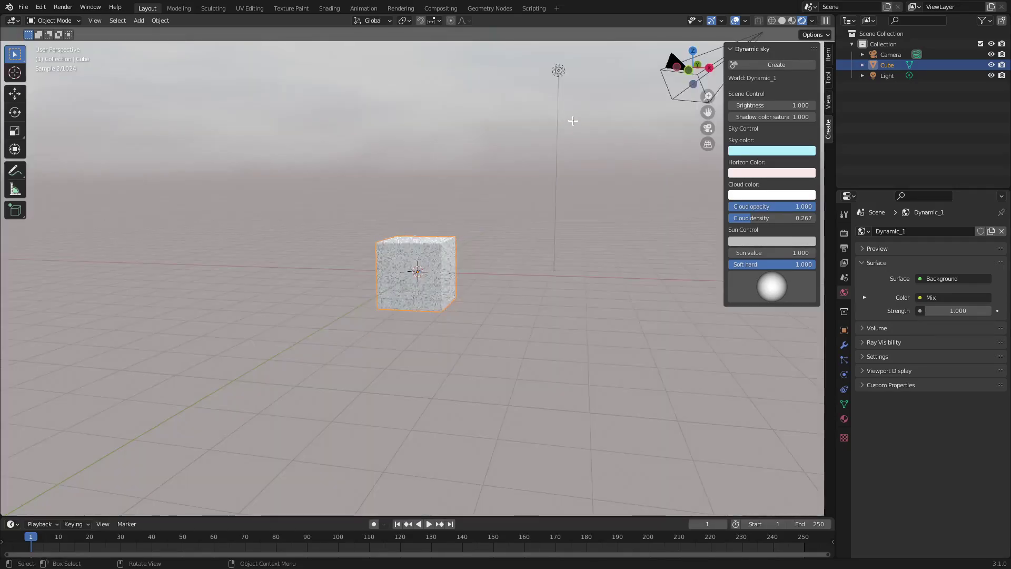
pyautogui.moveTo(596, 171); pyautogui.dragTo(545, 158, button='middle')
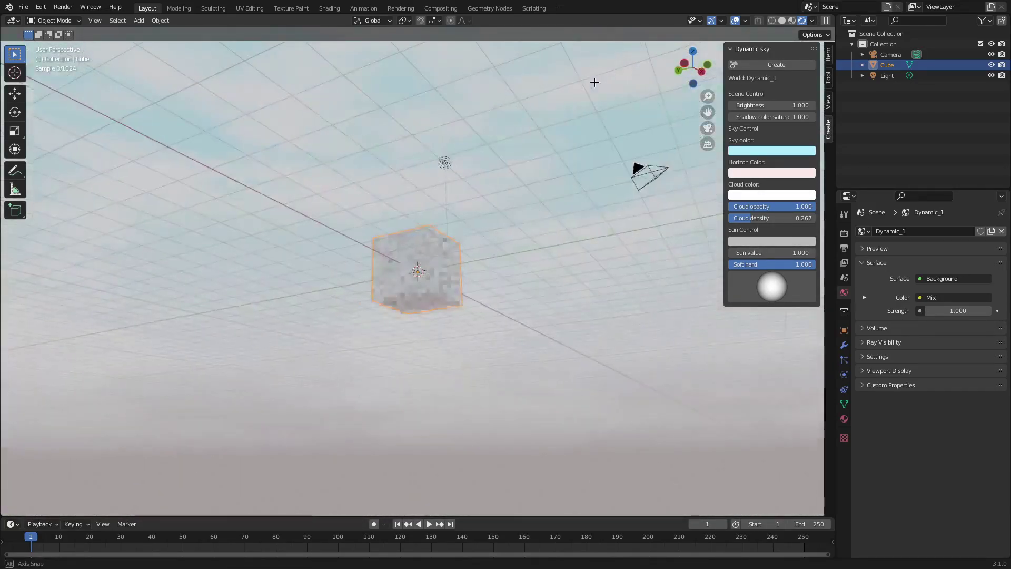
pyautogui.click(735, 20)
pyautogui.click(734, 20)
pyautogui.click(734, 20)
pyautogui.moveTo(691, 72); pyautogui.dragTo(580, 169)
pyautogui.moveTo(354, 174); pyautogui.dragTo(393, 254, button='middle')
pyautogui.scroll(4, 553, 280)
pyautogui.moveTo(553, 279); pyautogui.dragTo(399, 276, button='middle')
pyautogui.moveTo(399, 277); pyautogui.dragTo(400, 217)
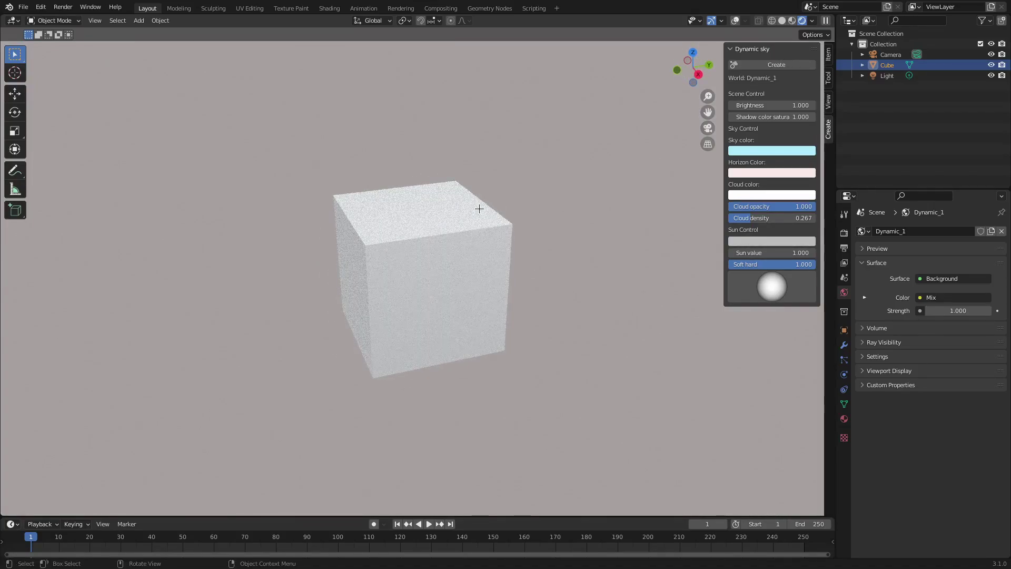
# - Add a Monkey mesh to the scene
pyautogui.scroll(-5, 447, 203)
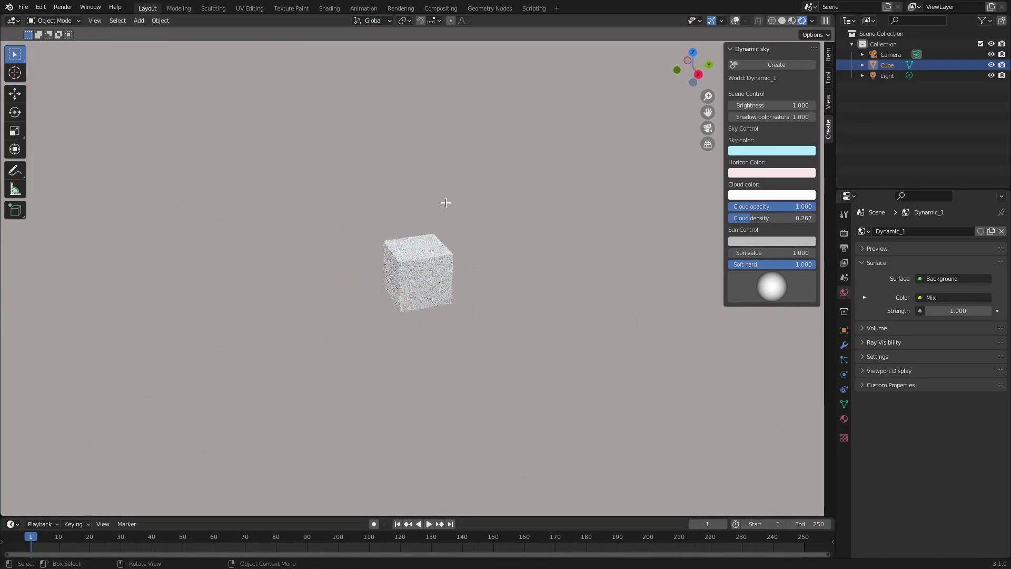
pyautogui.hotkey('shift', 'a')
pyautogui.moveTo(445, 204)
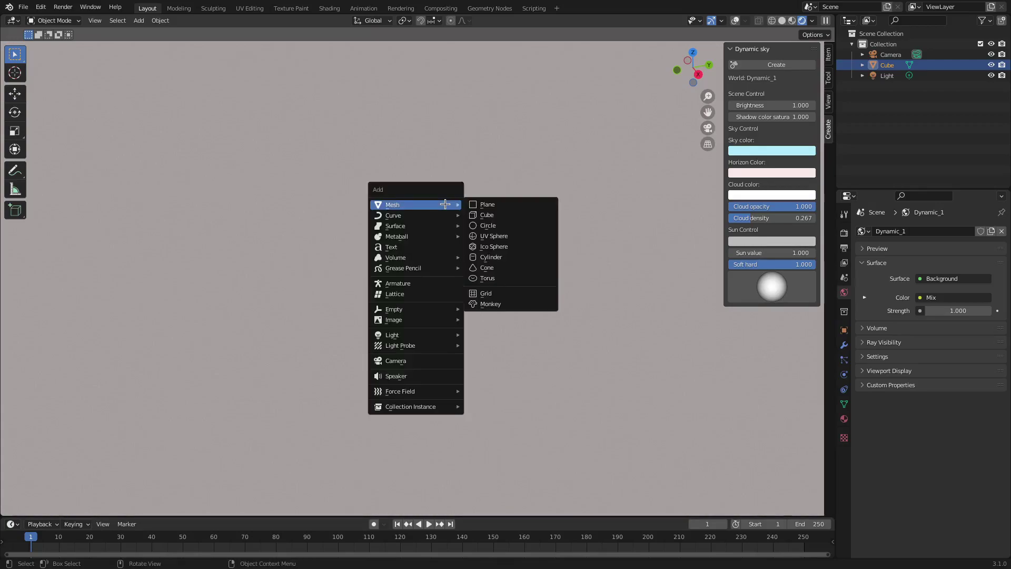
pyautogui.click(515, 305)
# - Scale the monkey head up about 2.3 times and place it beside the cube
pyautogui.press('s')
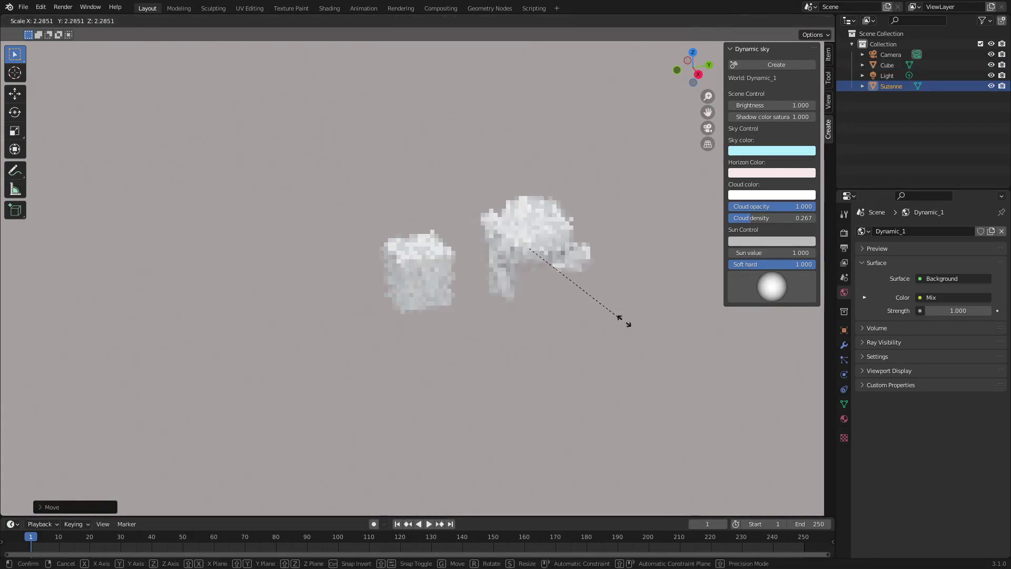
pyautogui.click(614, 326)
pyautogui.moveTo(614, 326); pyautogui.dragTo(627, 277, button='middle')
pyautogui.press('g')
pyautogui.click(599, 302)
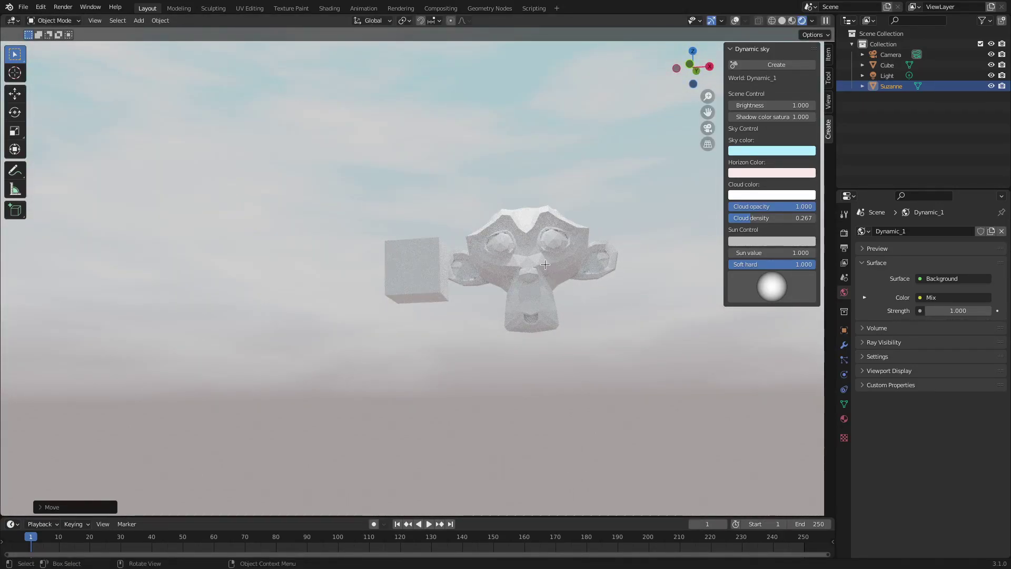
# - Shade the monkey head smooth and give it a Subdivision Surface modifier with the default levels
pyautogui.moveTo(438, 280); pyautogui.dragTo(497, 302, button='middle')
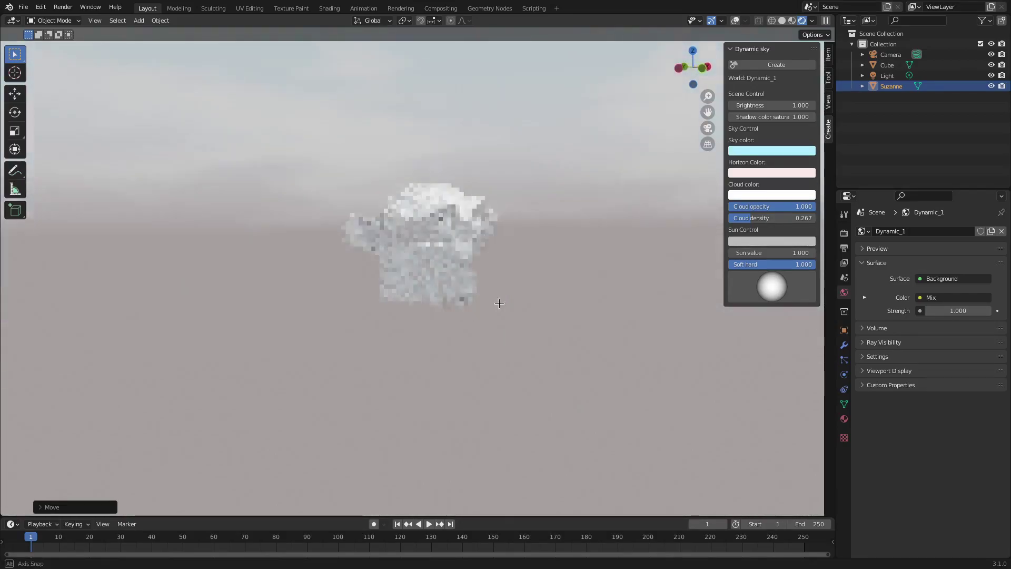
pyautogui.click(170, 20)
pyautogui.moveTo(604, 214); pyautogui.dragTo(558, 217, button='middle')
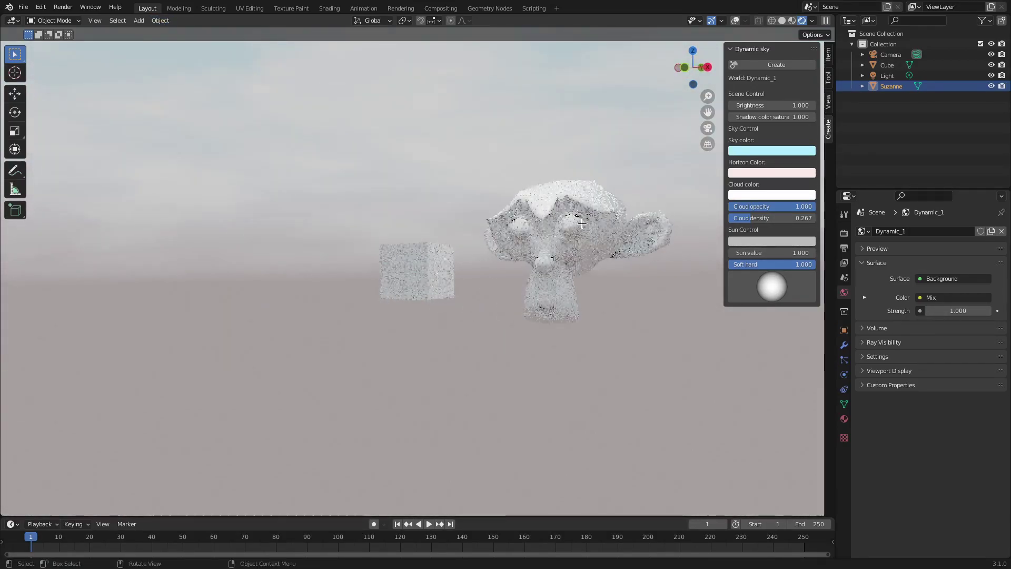
pyautogui.click(844, 345)
pyautogui.click(895, 231)
pyautogui.click(790, 424)
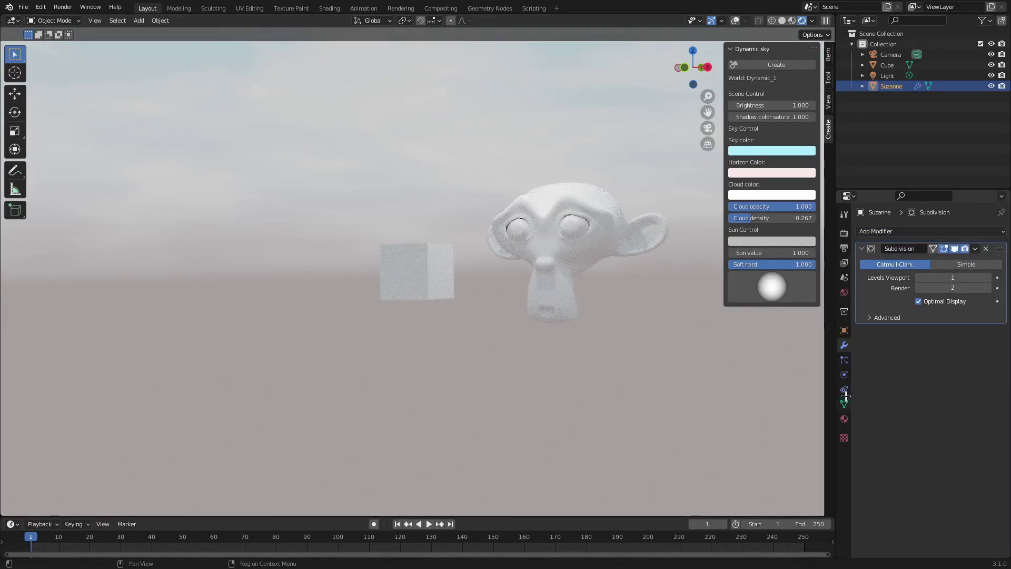
# - Try red, green and a very pale cyan as the dynamic sky's sky color
pyautogui.click(765, 151)
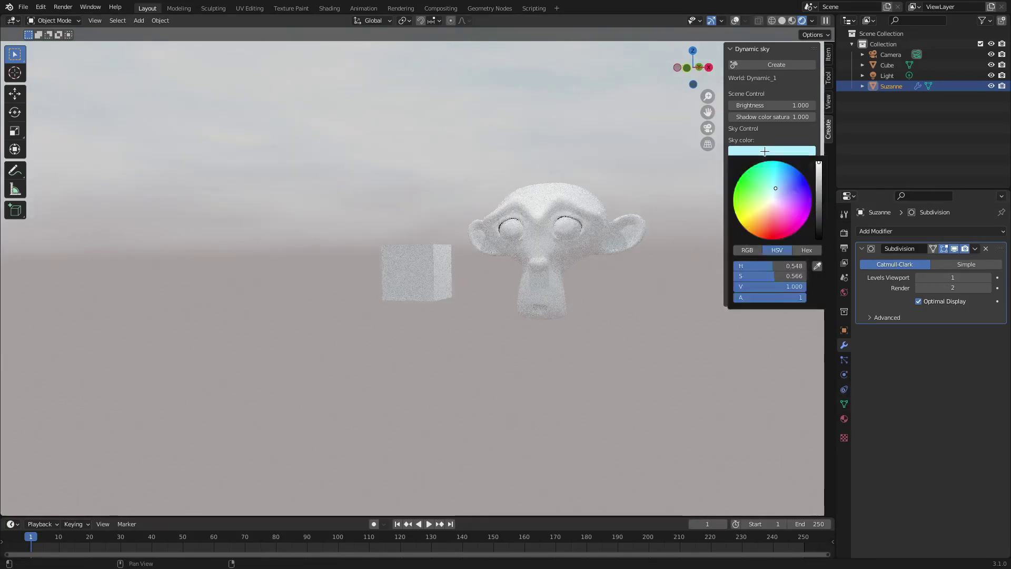
pyautogui.click(779, 228)
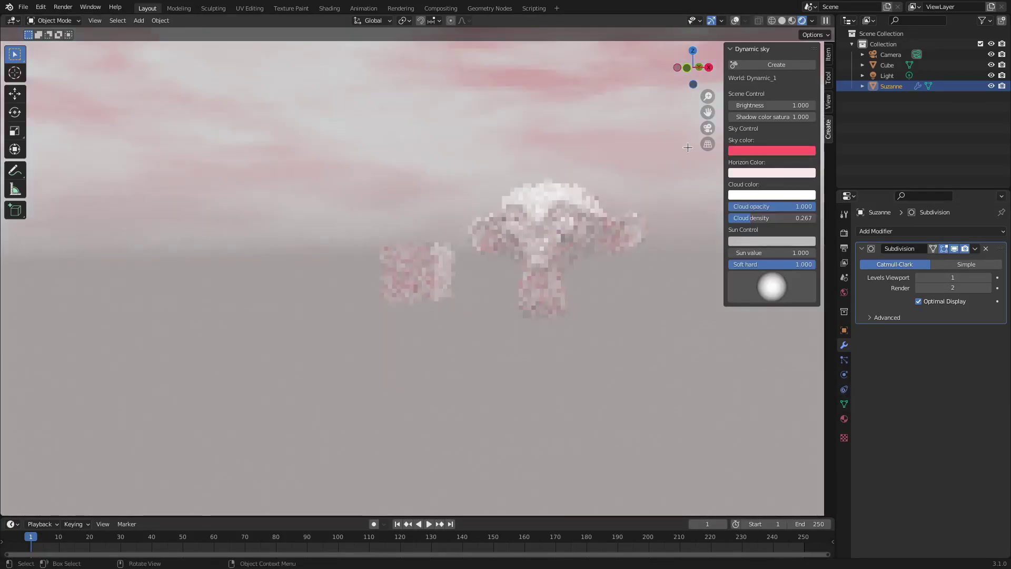
pyautogui.click(763, 147)
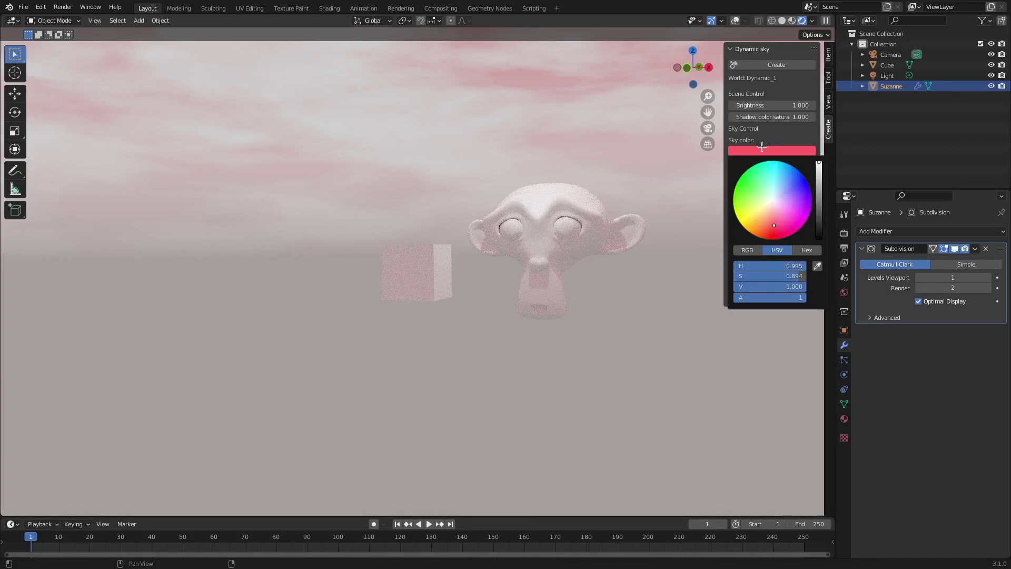
pyautogui.click(750, 200)
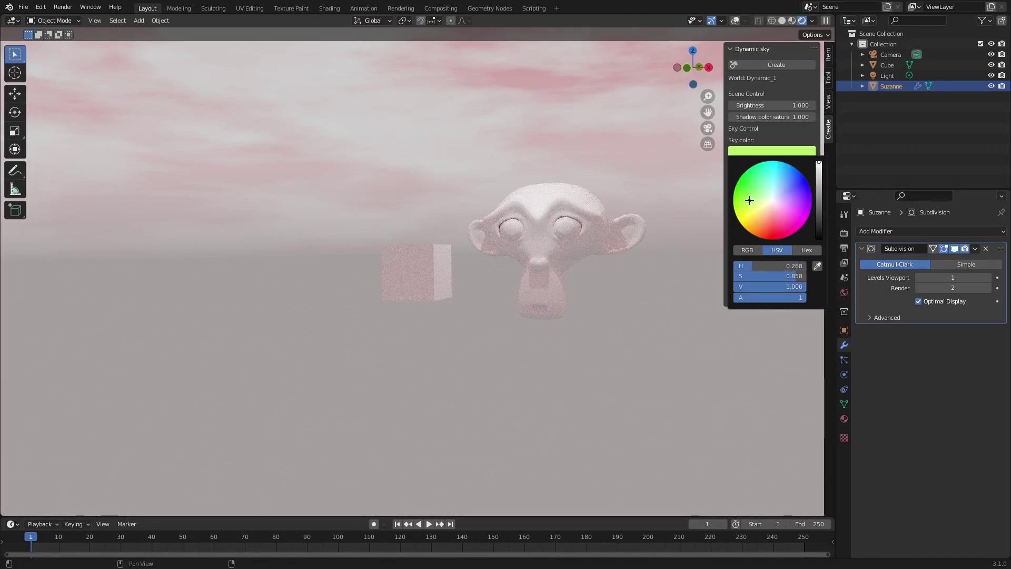
pyautogui.click(772, 199)
pyautogui.click(772, 193)
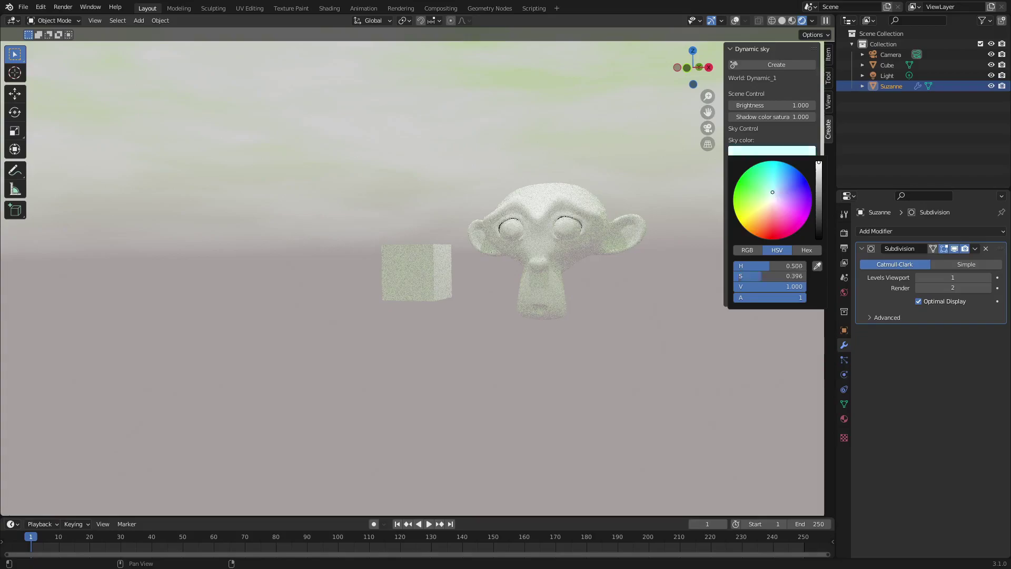
# - Set the dynamic sky's sky color to a light blue with hue about 0.543 and saturation about 0.737
pyautogui.click(778, 151)
pyautogui.click(776, 177)
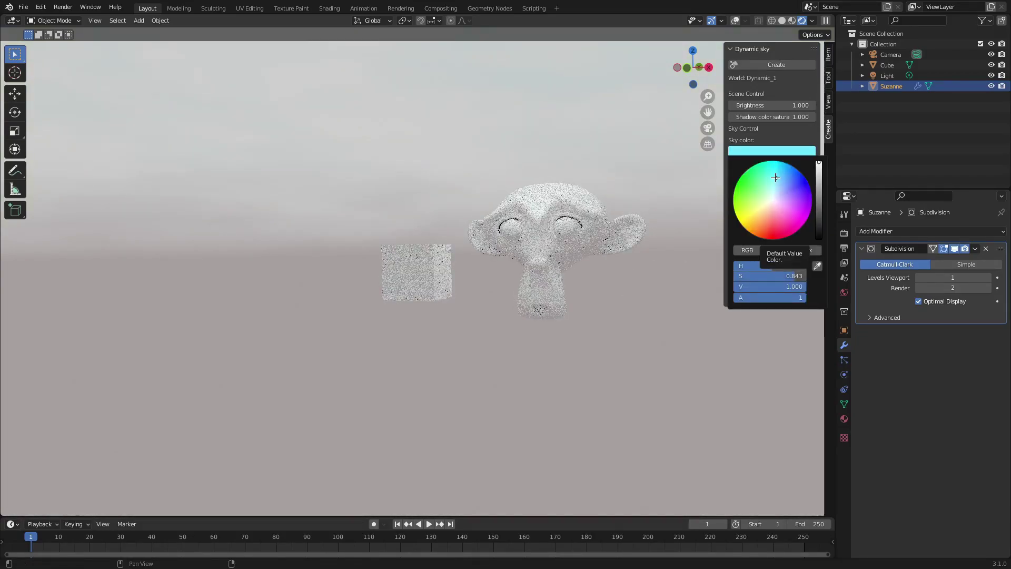
pyautogui.moveTo(655, 217); pyautogui.dragTo(697, 180, button='middle')
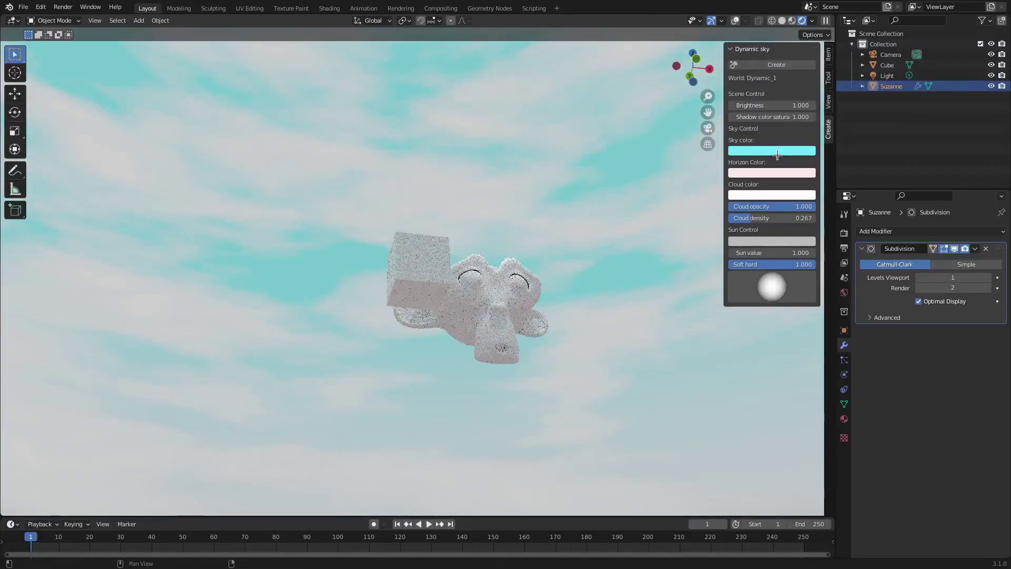
pyautogui.click(771, 151)
pyautogui.moveTo(780, 181); pyautogui.dragTo(776, 187)
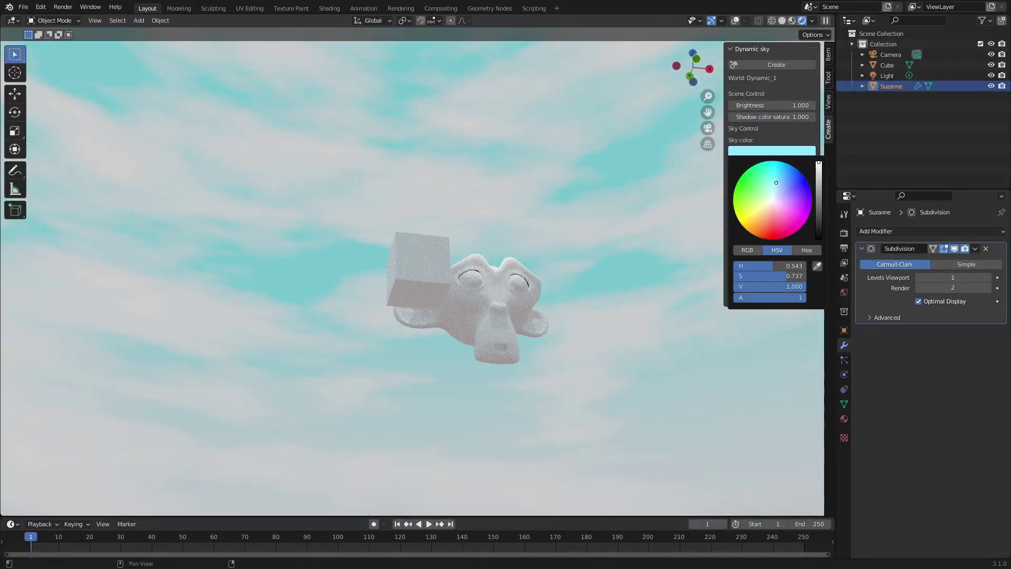
# - Try a cloud opacity of 0 on the dynamic sky and view the result around the test objects
pyautogui.click(780, 184)
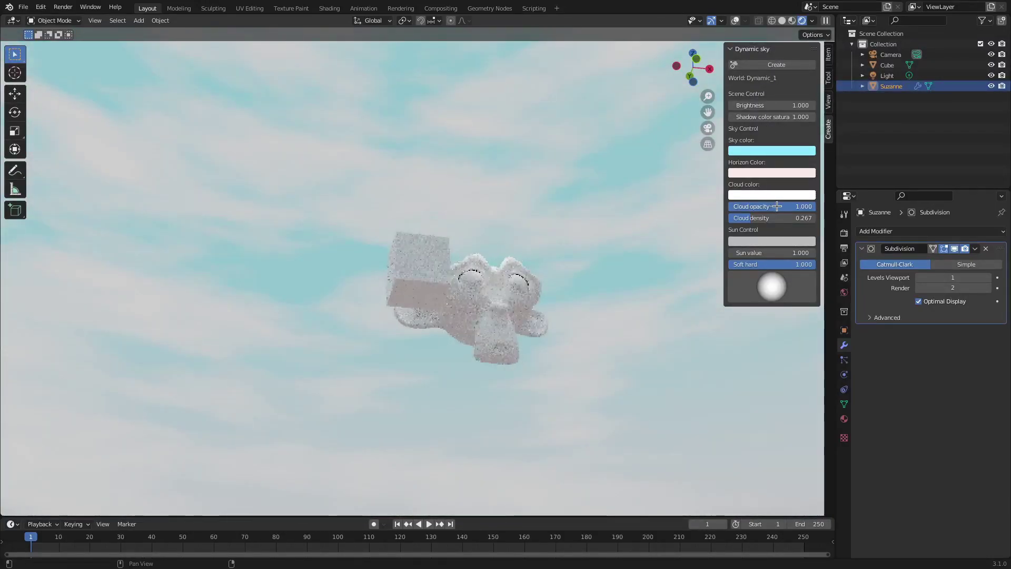
pyautogui.moveTo(774, 205); pyautogui.dragTo(664, 209)
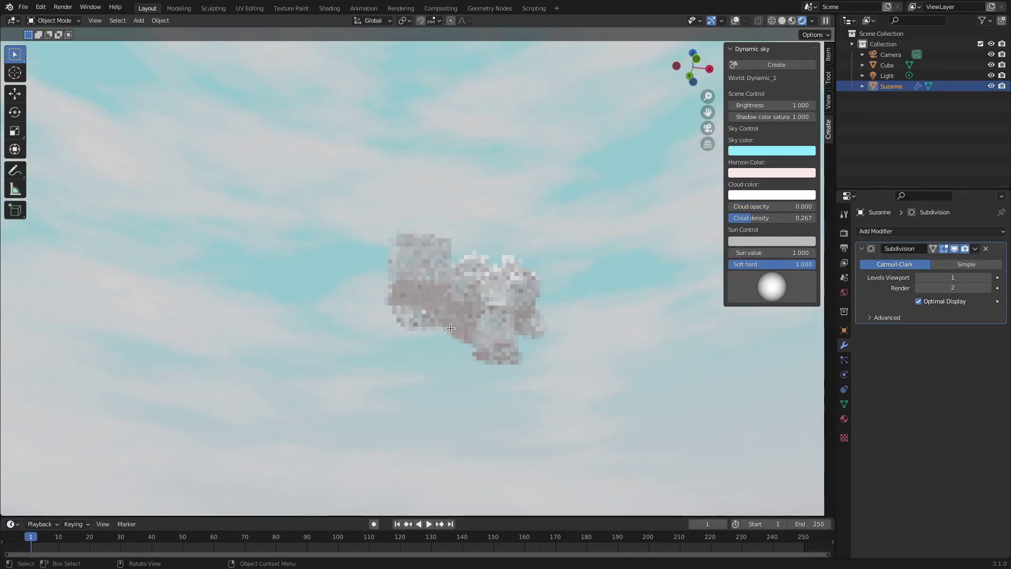
pyautogui.moveTo(653, 214); pyautogui.dragTo(614, 226, button='middle')
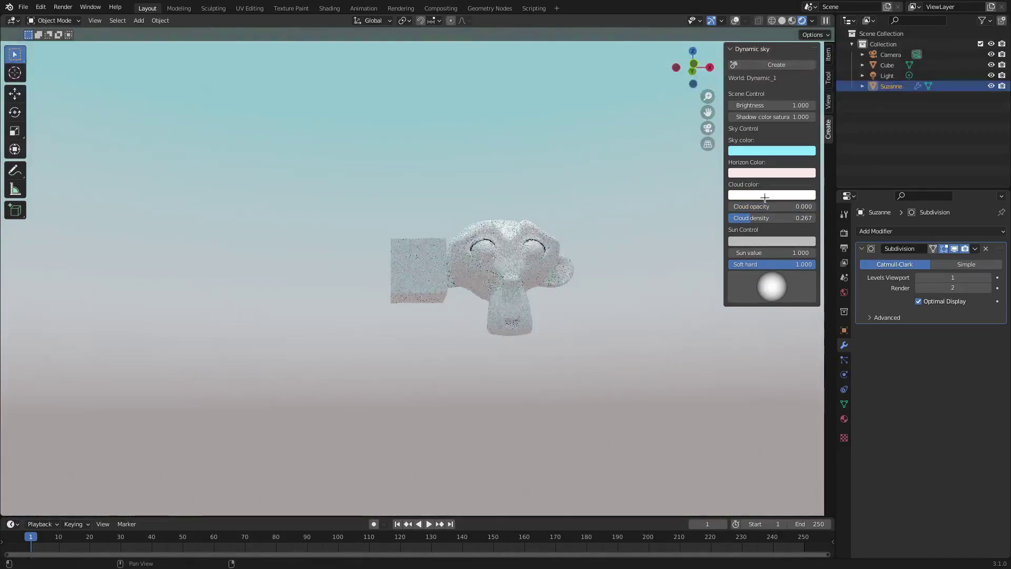
# - Restore the sky's cloud opacity to 1 and, after trying a cloud density of 1, set the density to 0
pyautogui.moveTo(763, 206); pyautogui.dragTo(814, 218)
pyautogui.moveTo(562, 237); pyautogui.dragTo(671, 203, button='middle')
pyautogui.hotkey('ctrl', 'z')
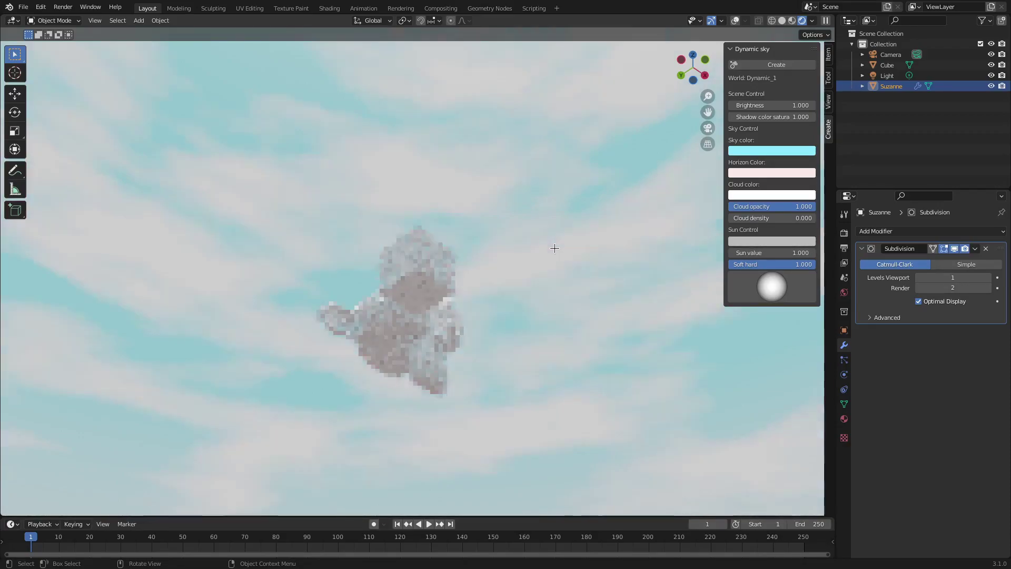
pyautogui.moveTo(755, 217); pyautogui.dragTo(813, 218)
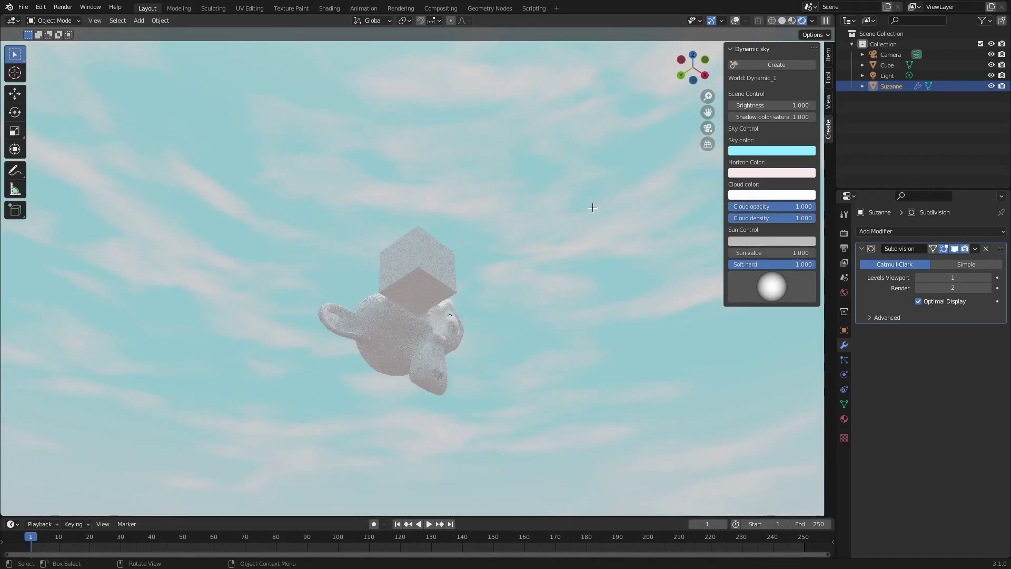
pyautogui.moveTo(793, 217); pyautogui.dragTo(729, 218)
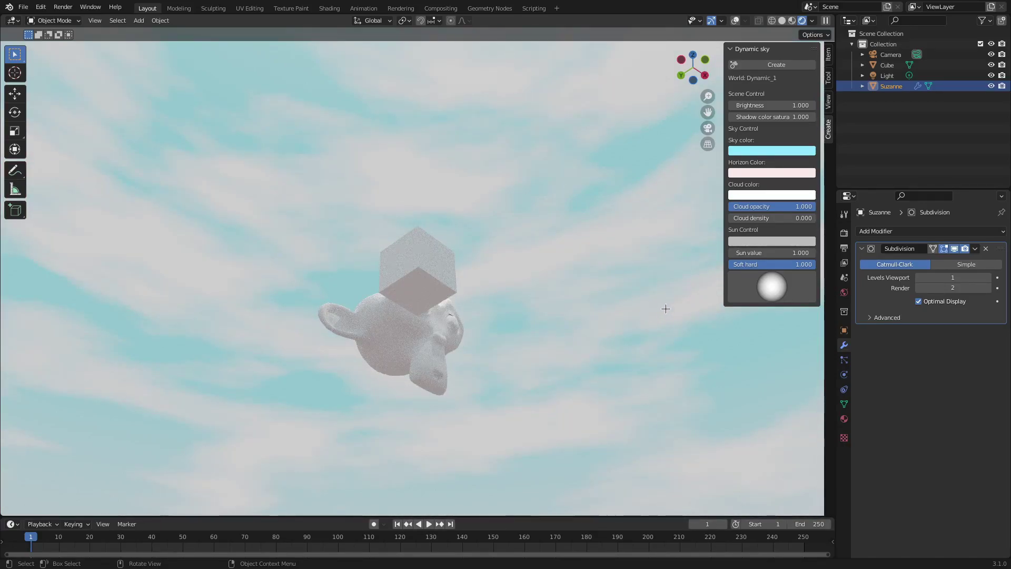
# - Try a sun Soft hard value of 0.417 and view the lit objects, and finally set it to 0
pyautogui.moveTo(803, 264); pyautogui.dragTo(765, 264)
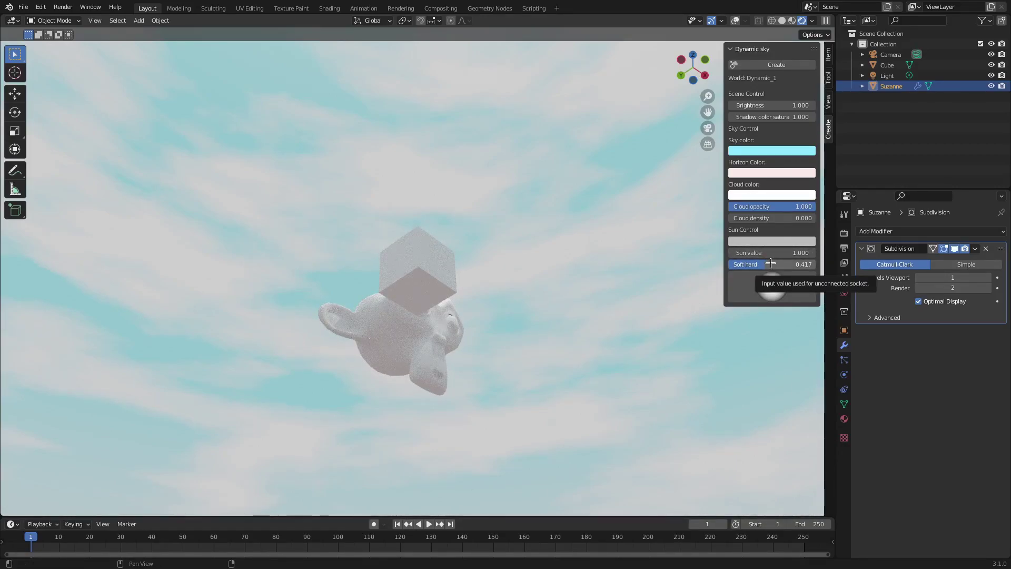
pyautogui.moveTo(491, 223); pyautogui.dragTo(536, 191, button='middle')
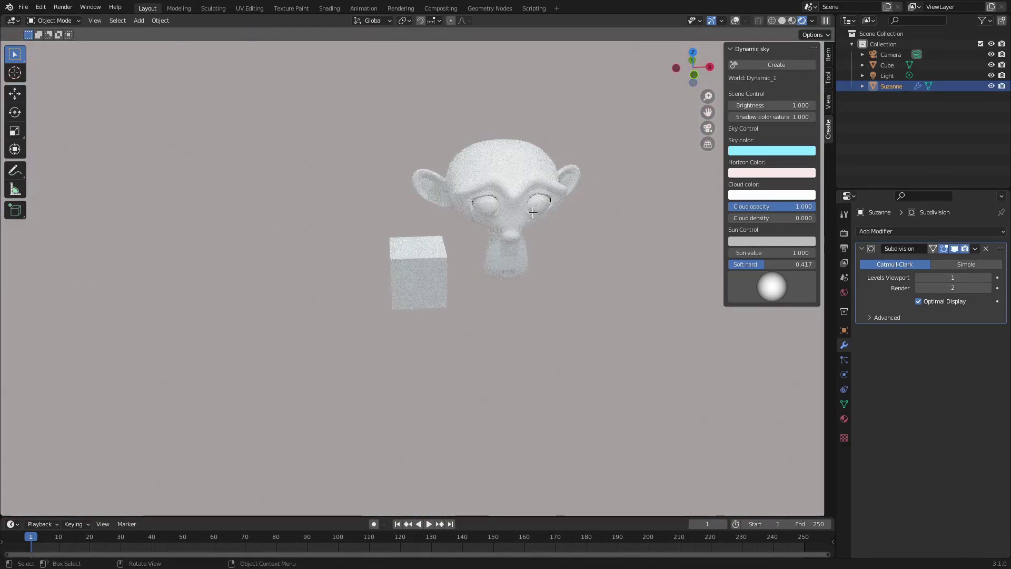
pyautogui.moveTo(775, 262); pyautogui.dragTo(728, 262)
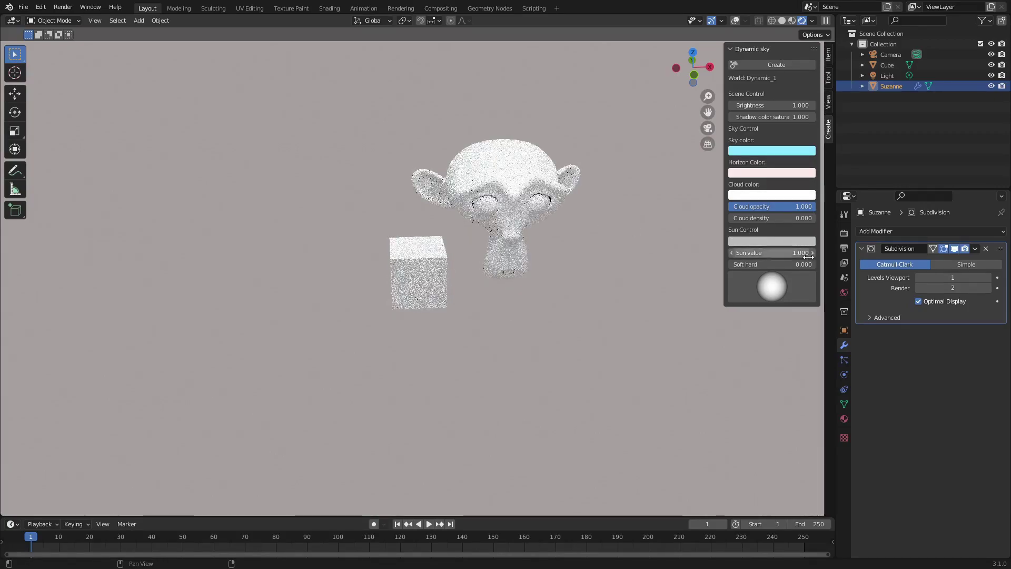
# - Raise the scene brightness to 2.5 and, after trying a sun value of 2.9, set the sun value to 0.6
pyautogui.moveTo(788, 252); pyautogui.dragTo(821, 252)
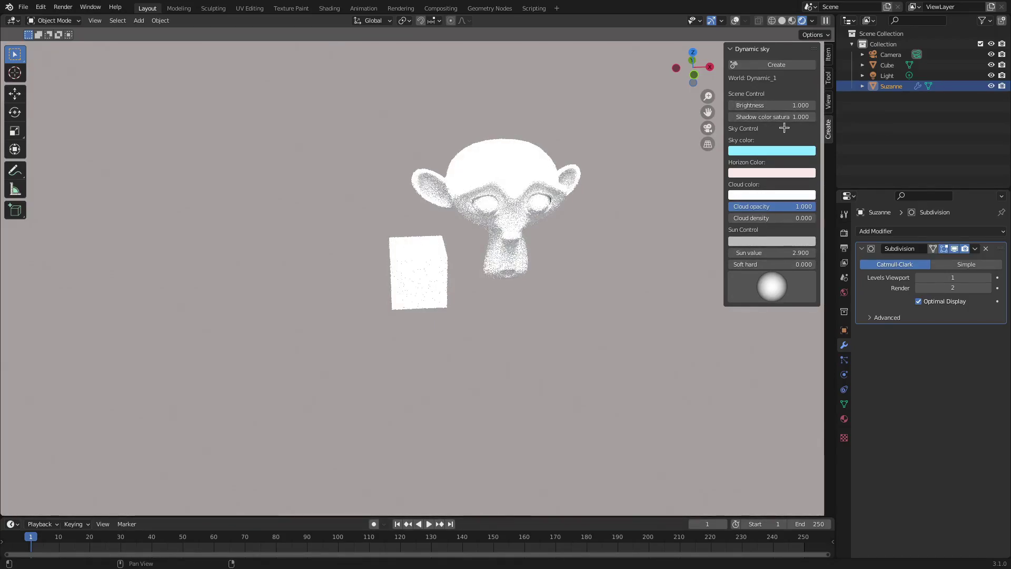
pyautogui.moveTo(768, 106); pyautogui.dragTo(795, 106)
pyautogui.moveTo(620, 257); pyautogui.dragTo(675, 170, button='middle')
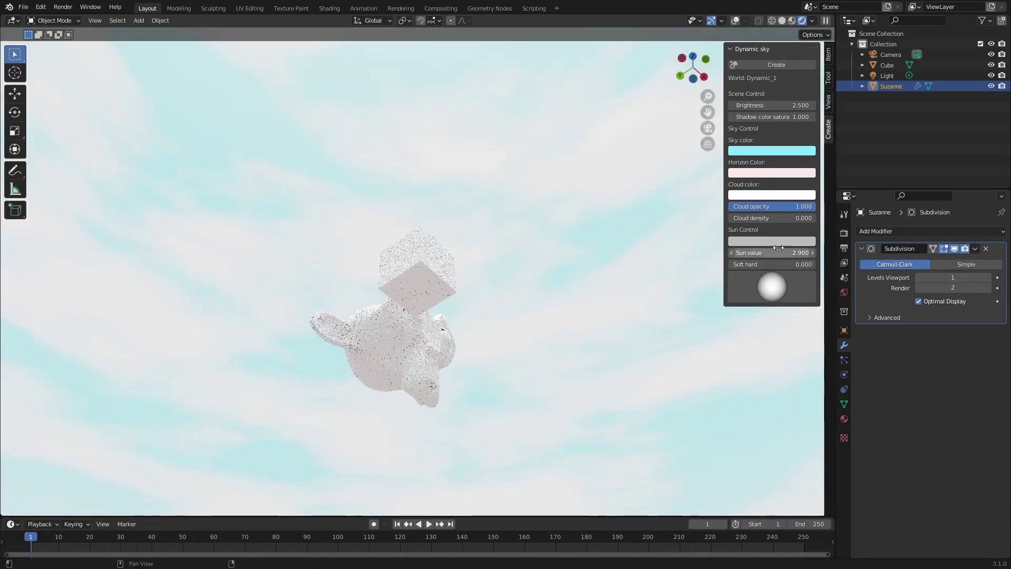
pyautogui.moveTo(779, 253); pyautogui.dragTo(740, 252)
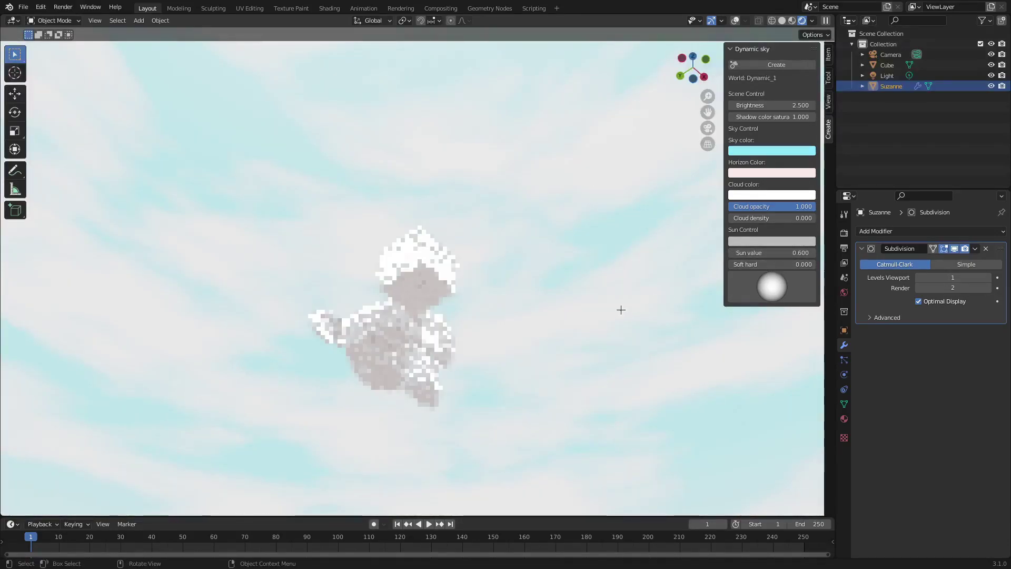
# - Rotate the sun direction, trying it from behind and ending with light from the upper left front
pyautogui.moveTo(636, 264); pyautogui.dragTo(670, 320, button='middle')
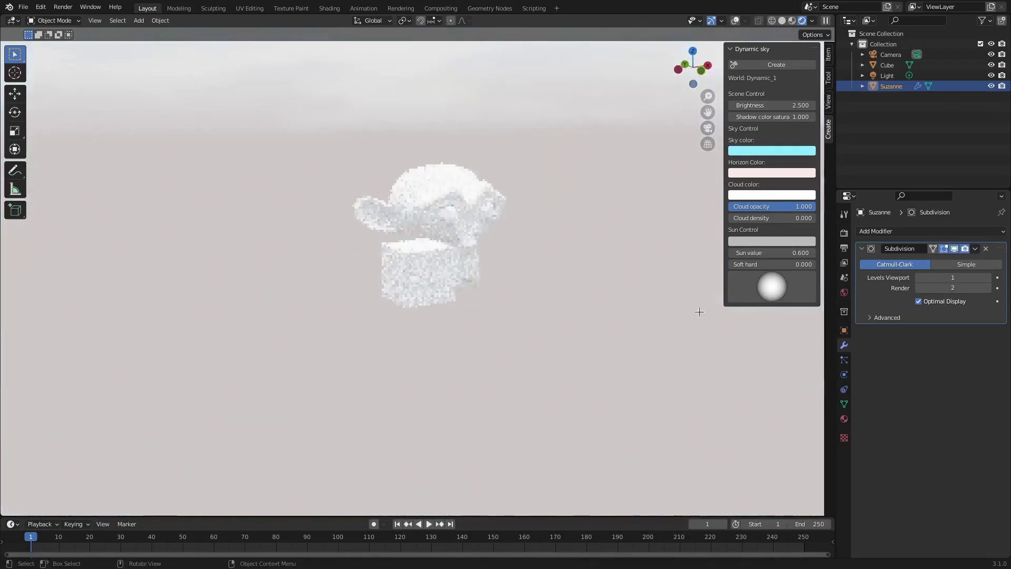
pyautogui.moveTo(864, 348); pyautogui.dragTo(867, 350)
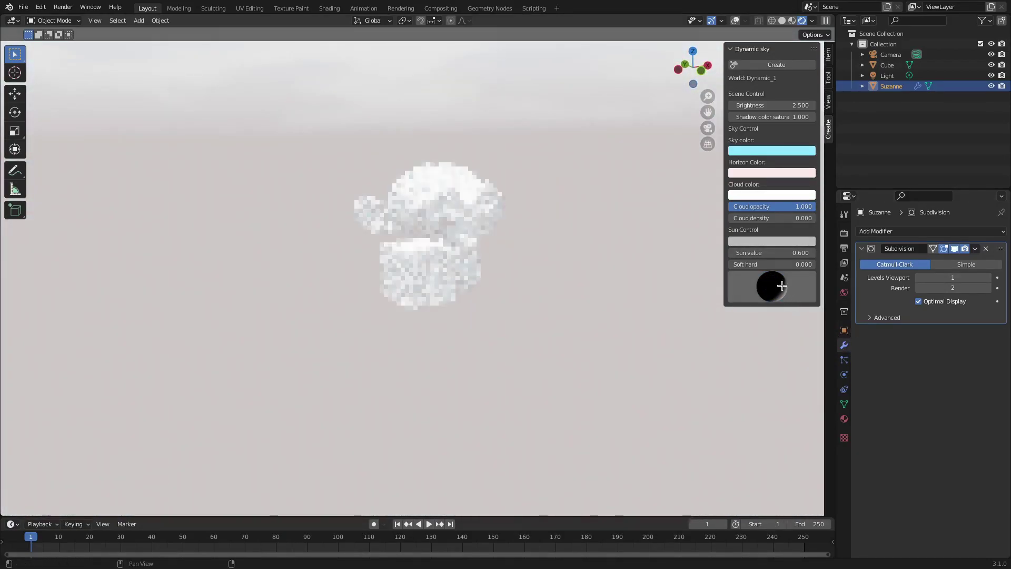
pyautogui.moveTo(474, 236); pyautogui.dragTo(467, 234, button='middle')
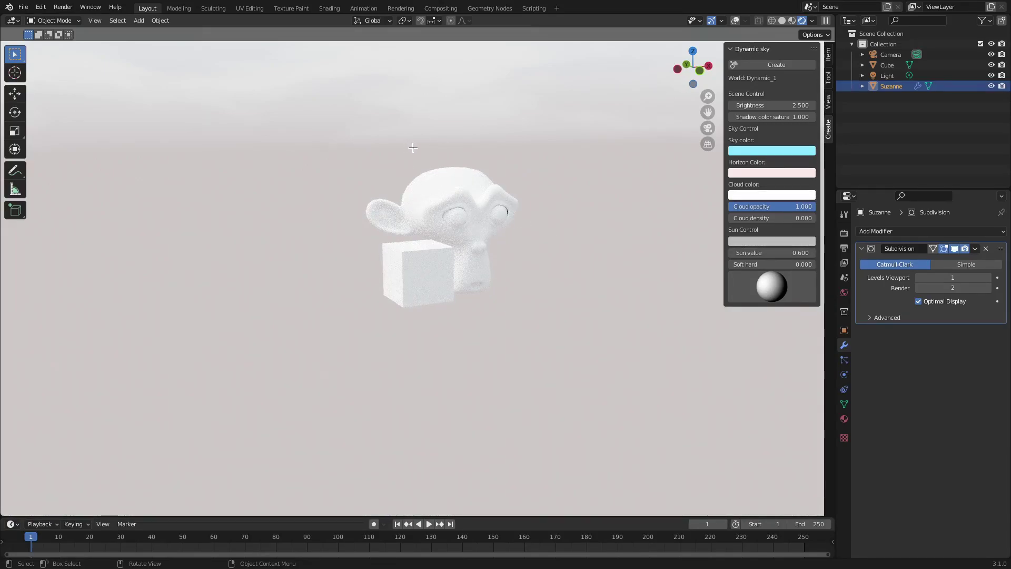
# - Change the dynamic sky's horizon color to a periwinkle blue and inspect it around the cube and monkey head
pyautogui.moveTo(571, 250); pyautogui.dragTo(673, 282, button='middle')
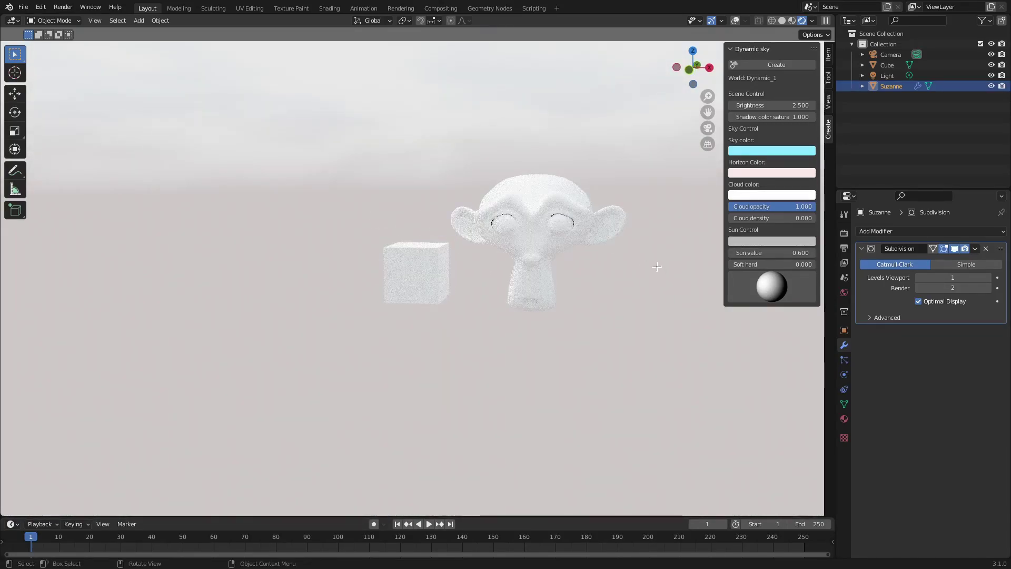
pyautogui.click(772, 172)
pyautogui.click(795, 49)
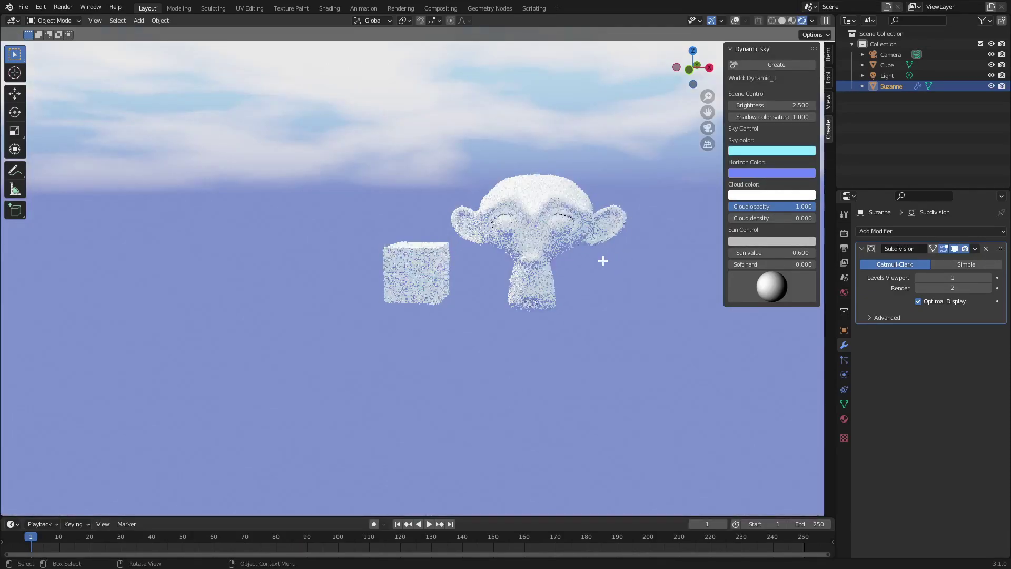
pyautogui.moveTo(640, 256)
pyautogui.mouseDown(button='middle')
pyautogui.moveTo(605, 261)
pyautogui.moveTo(659, 230)
pyautogui.moveTo(648, 242)
pyautogui.mouseUp(button='middle')
pyautogui.scroll(5, 606, 244)
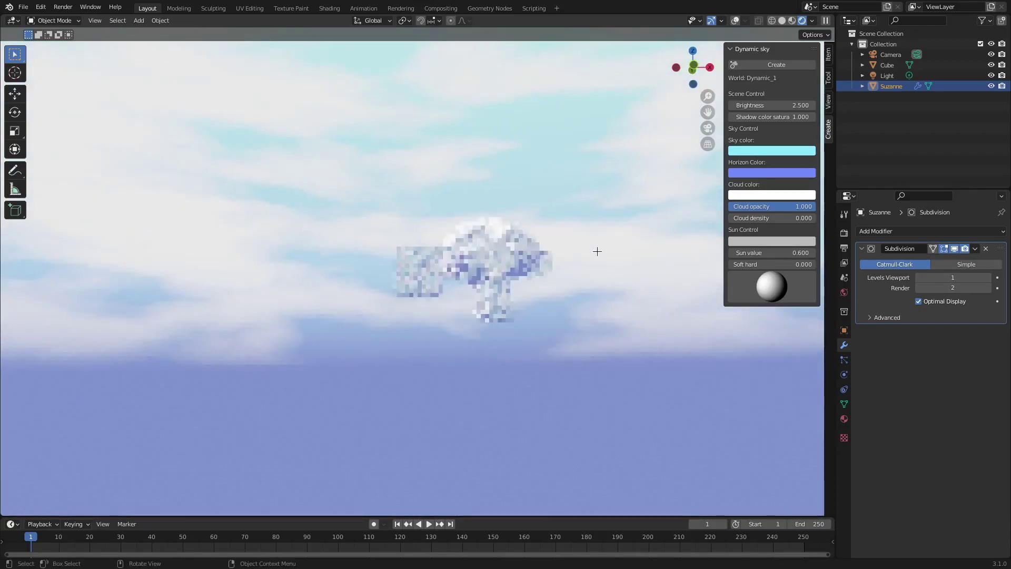
pyautogui.scroll(3, 626, 244)
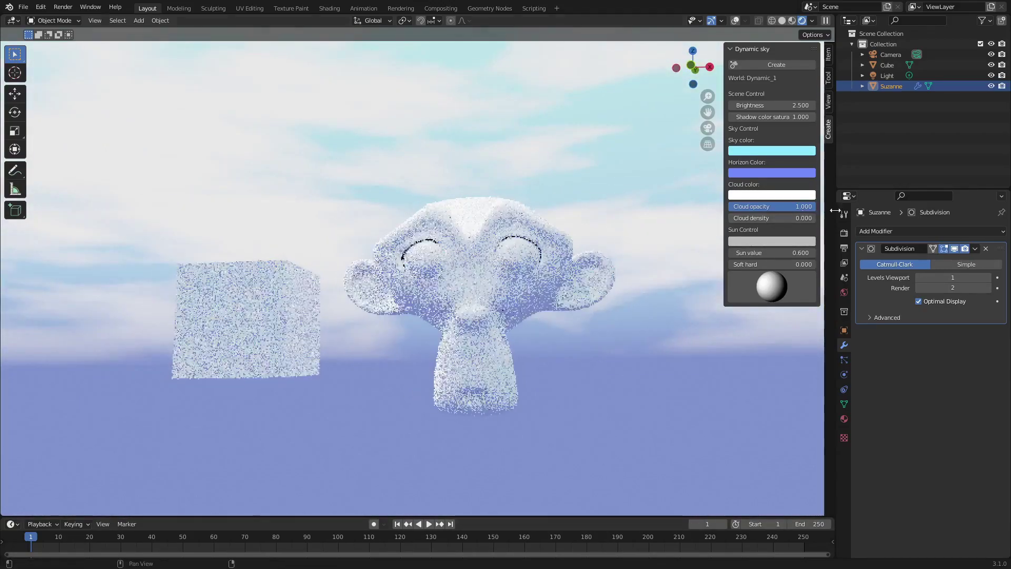
# - Open the scene's render settings
pyautogui.click(844, 232)
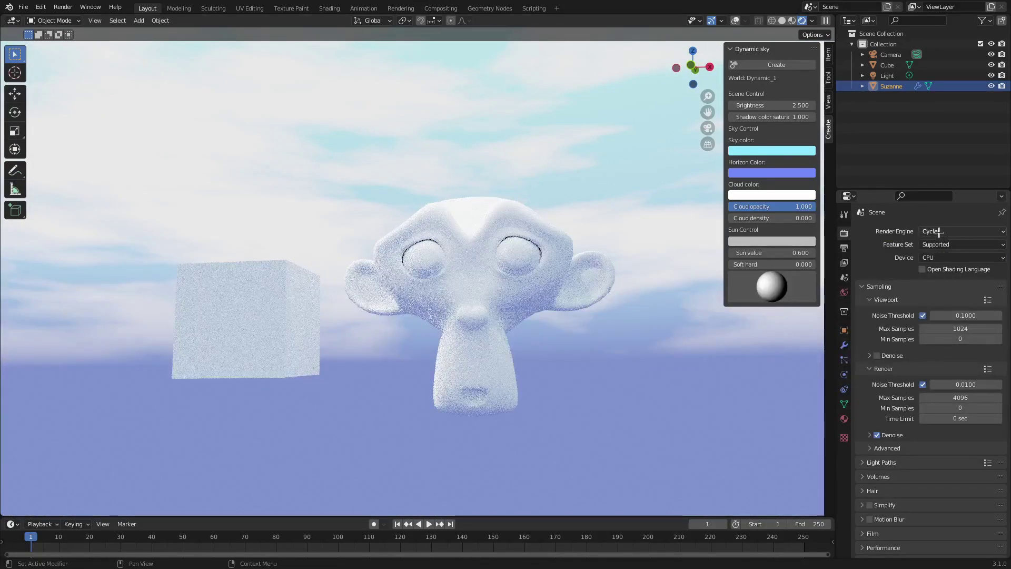